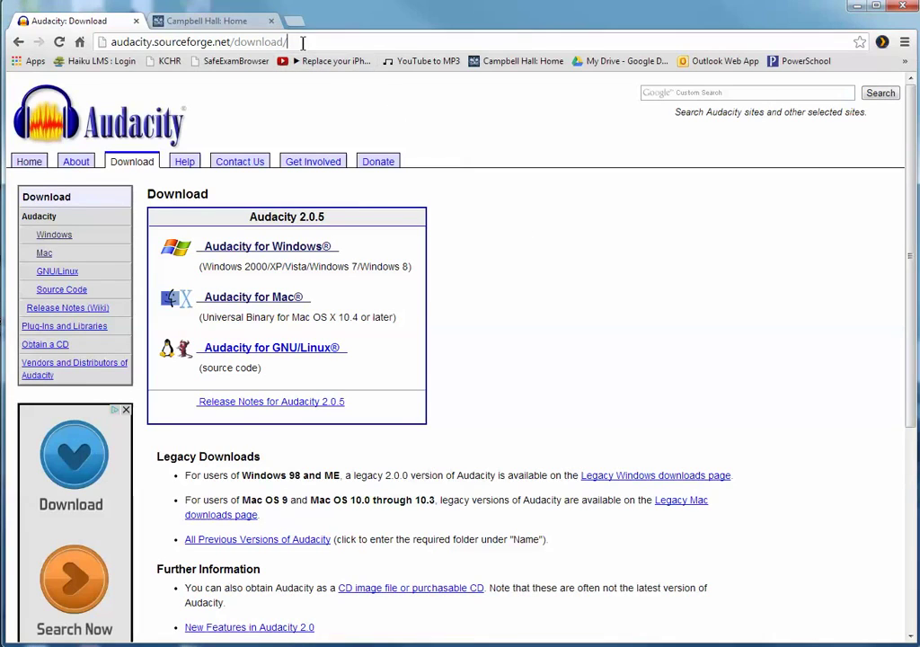
Step: Download the Audacity 2.0.5 installer from the Audacity for Windows download page
left_click_drag(302, 41, 72, 42)
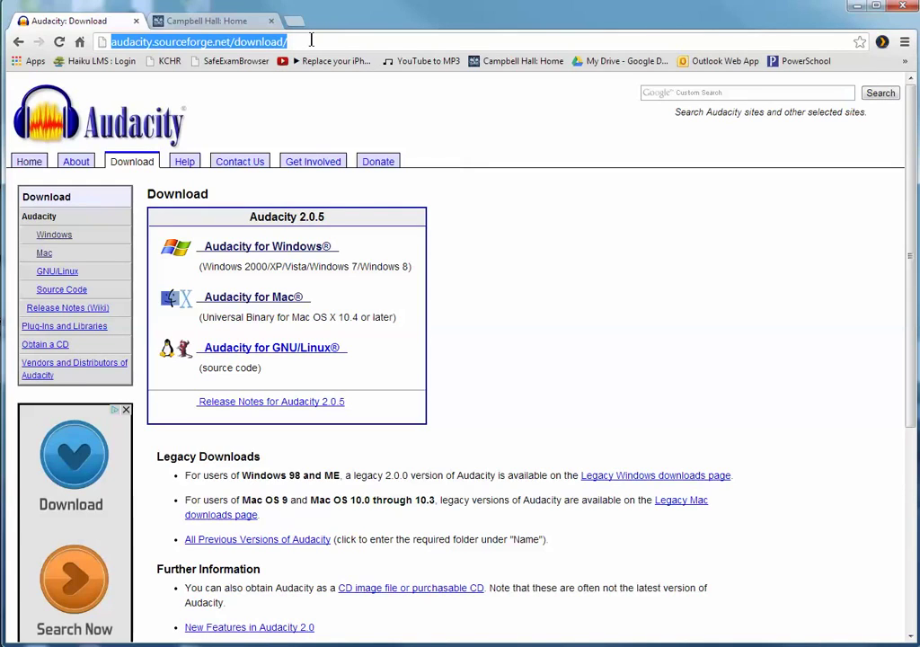
left_click(267, 249)
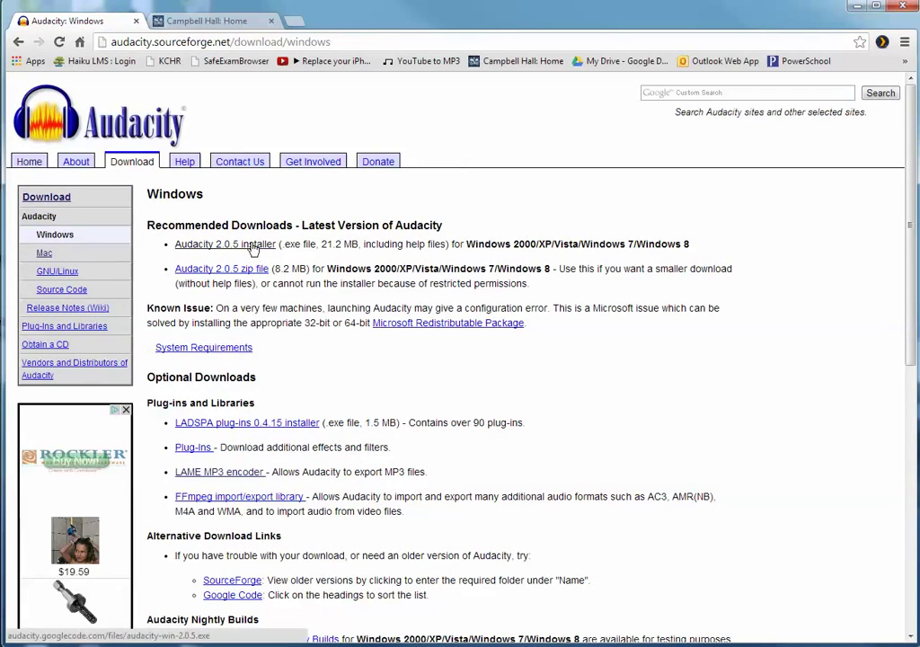
left_click(220, 243)
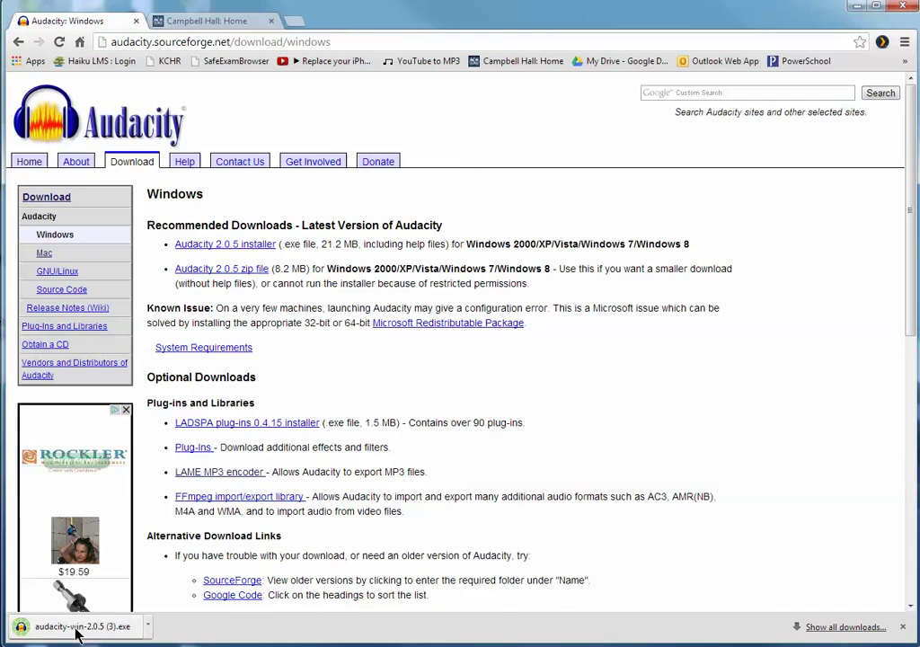
Step: Run the Audacity 2.0.5 installer in English with the default folder and desktop icon
left_click(76, 627)
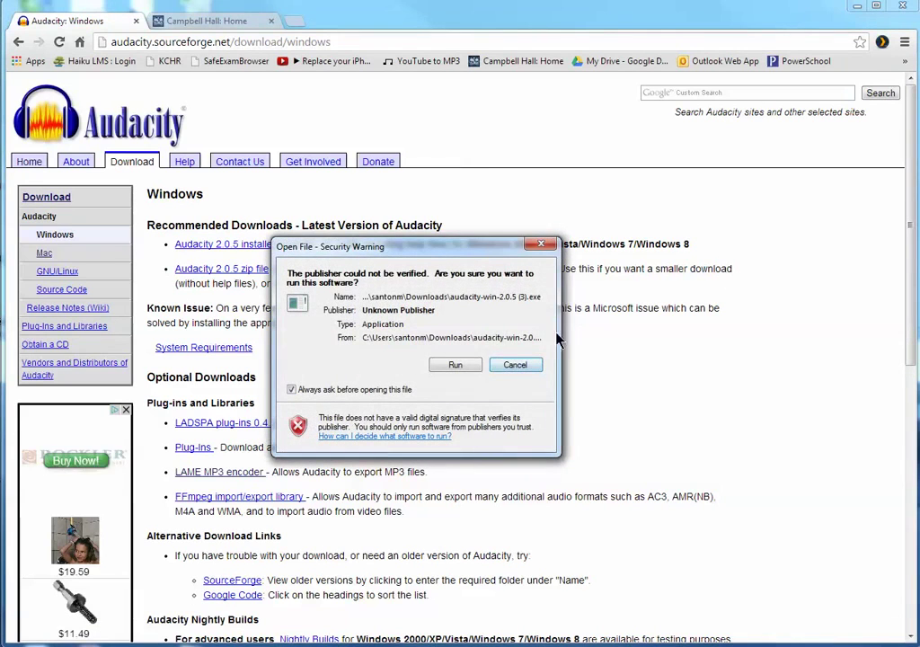
left_click(462, 367)
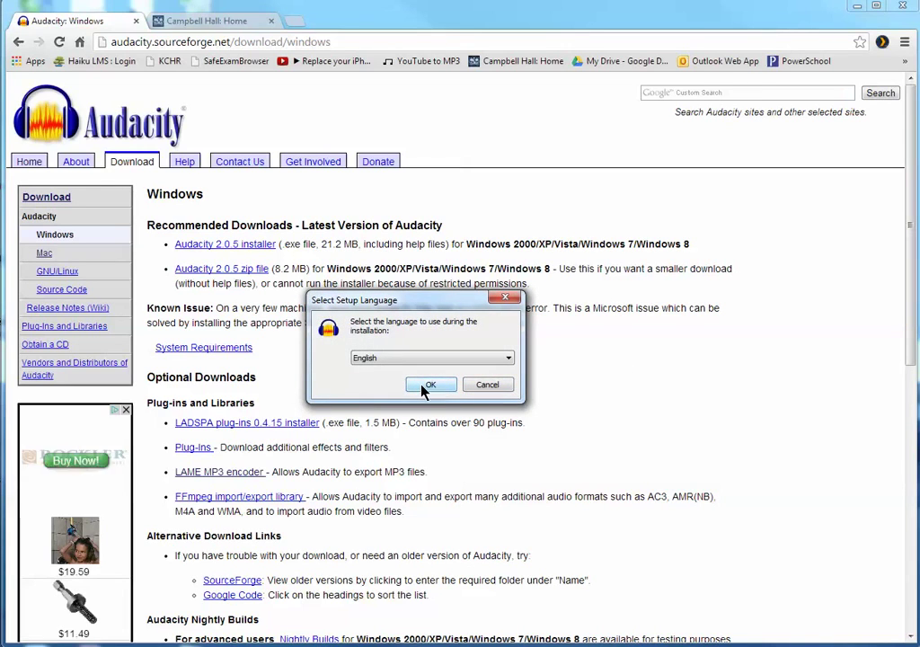
left_click(426, 387)
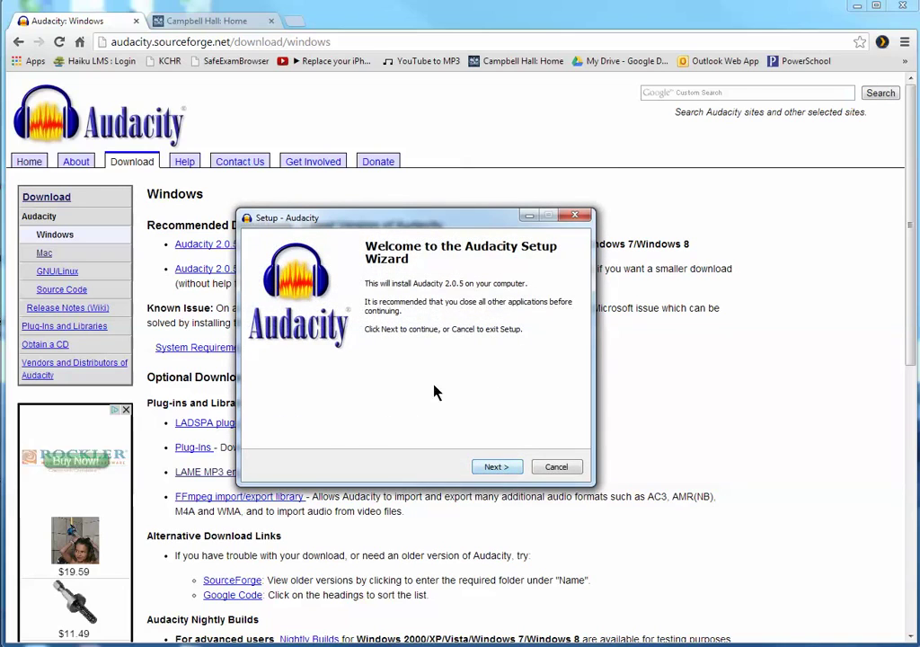
left_click(499, 470)
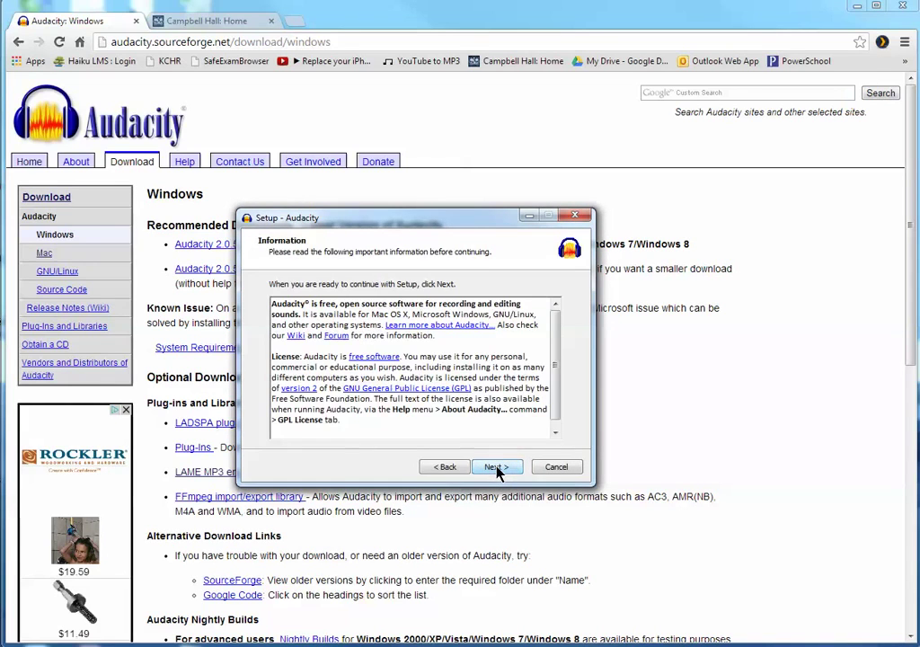
left_click(499, 468)
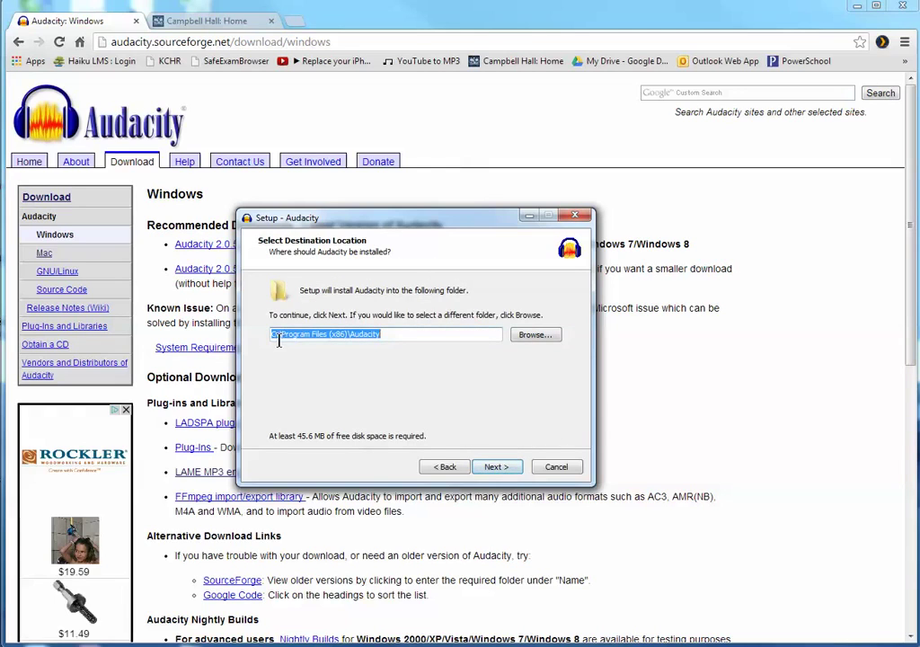
left_click(504, 471)
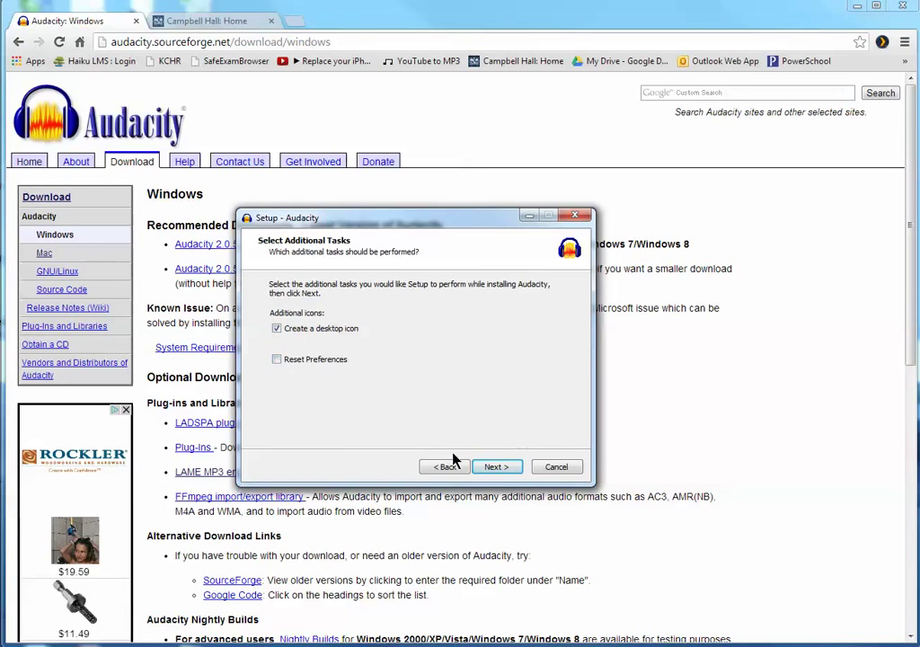
left_click(500, 471)
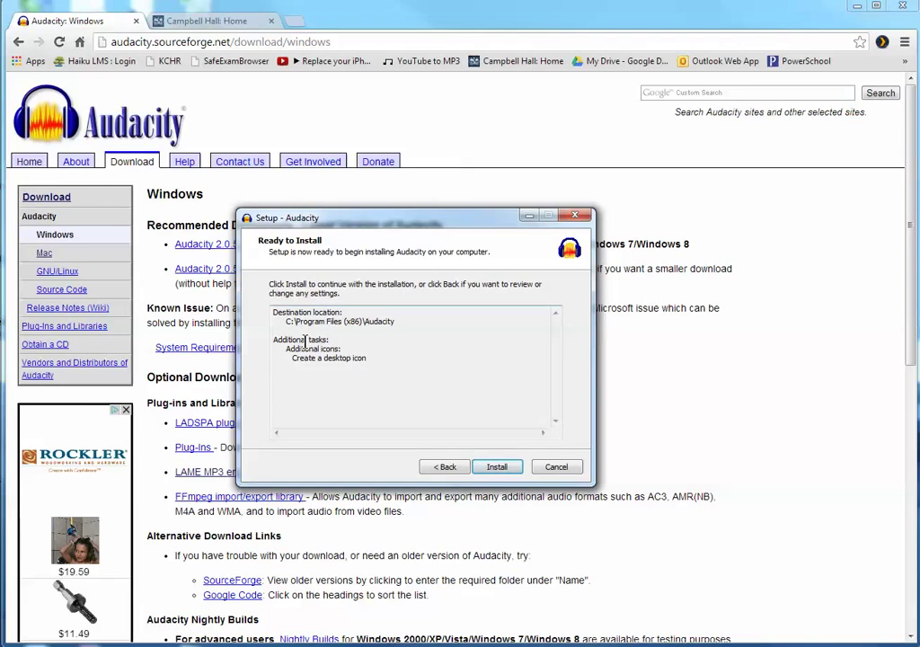
left_click(497, 468)
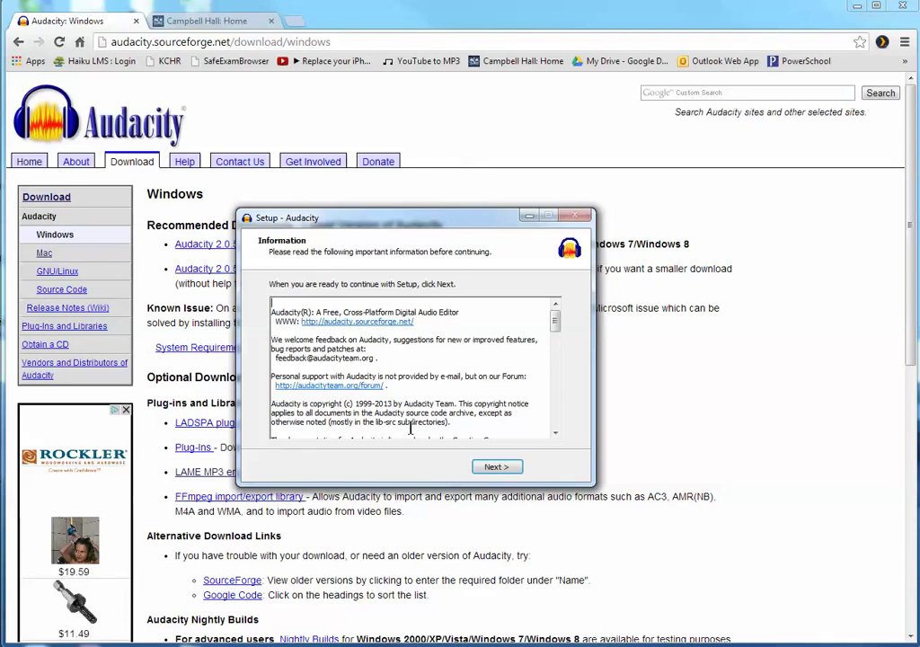
left_click(500, 468)
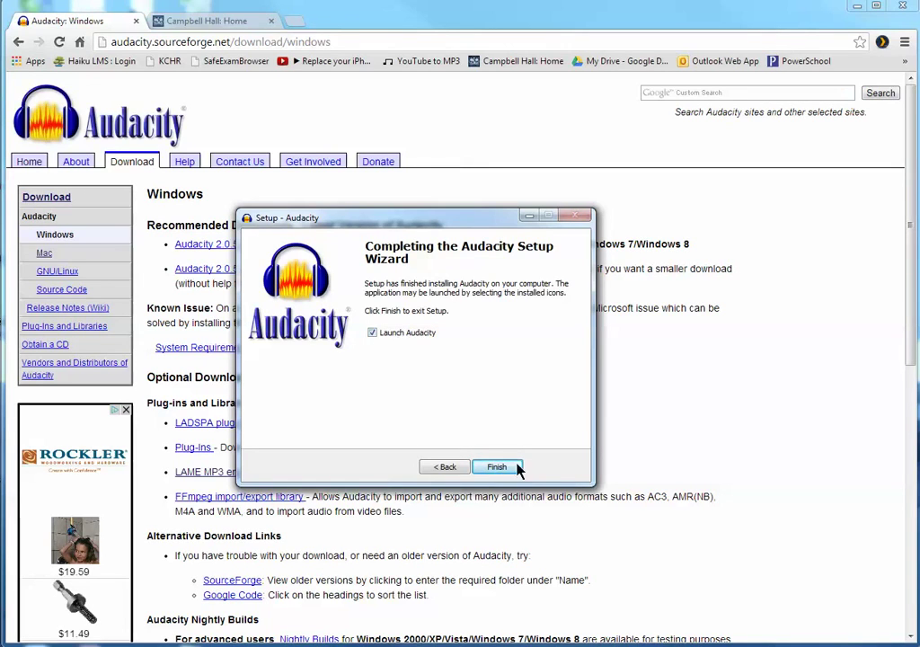
Step: Launch Audacity, dismiss its welcome message, raise the window, and check the File menu
left_click(497, 467)
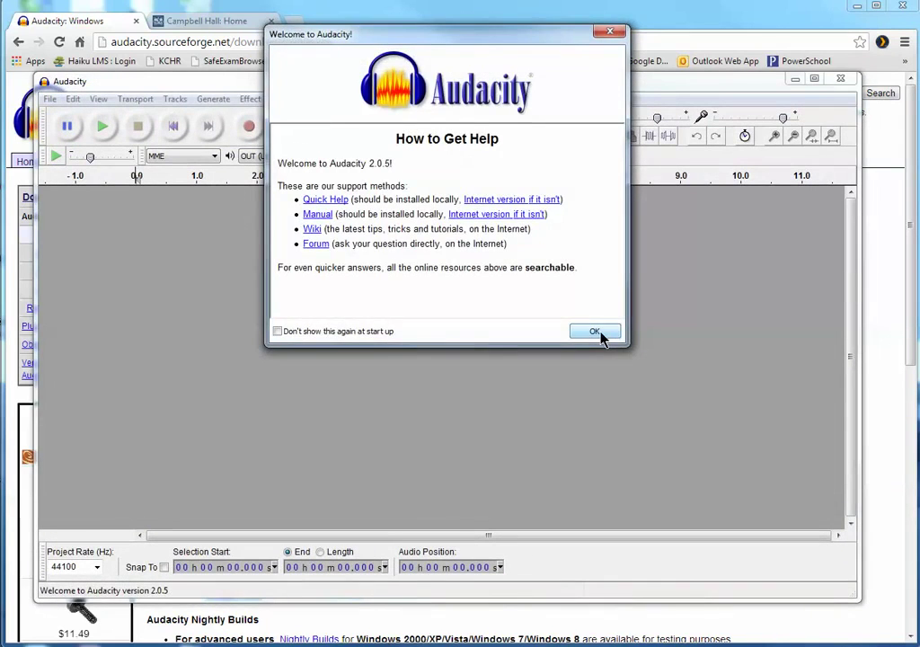
left_click(600, 333)
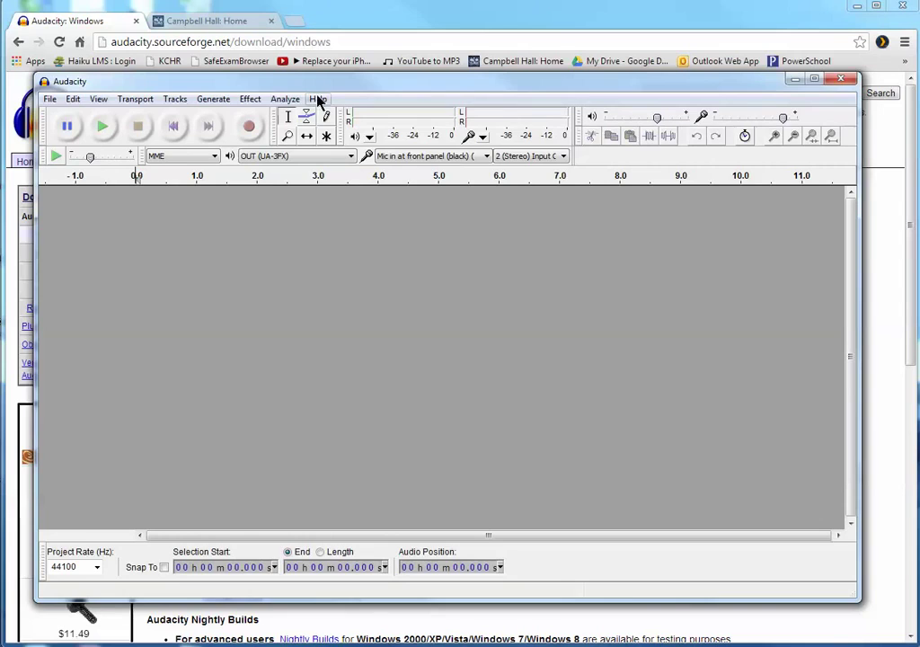
left_click_drag(321, 85, 316, 34)
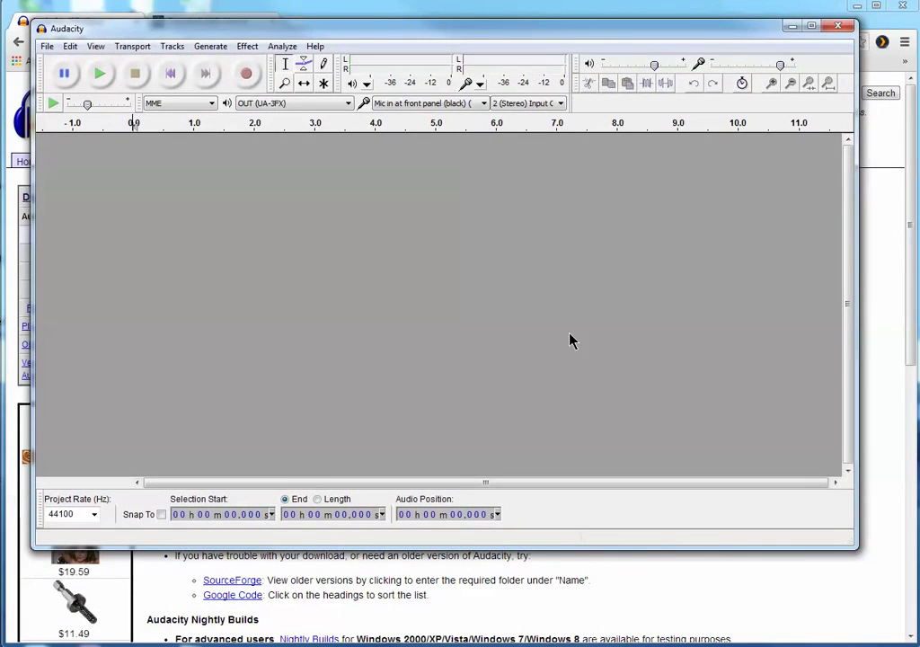
left_click(52, 49)
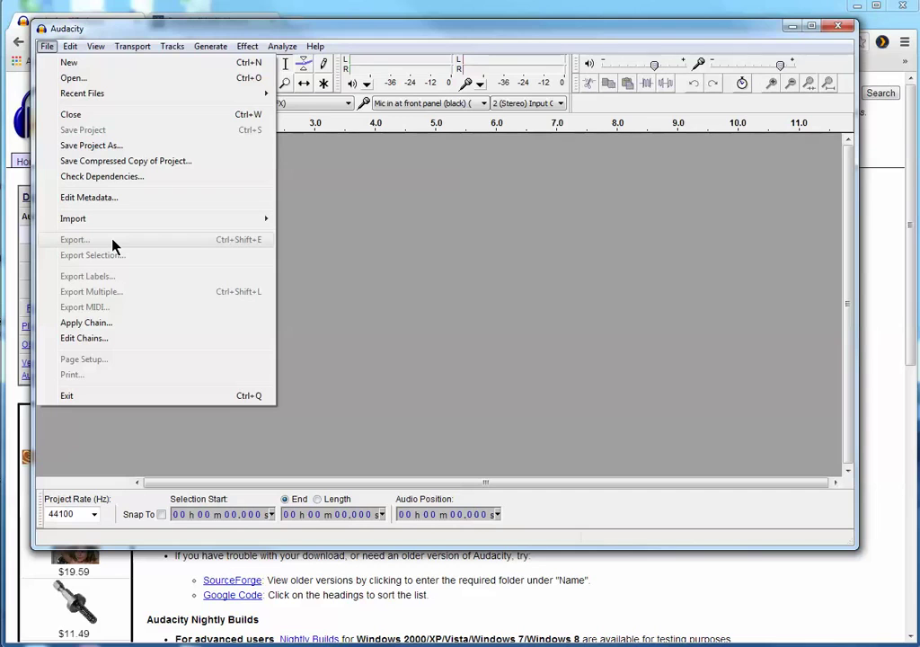
Step: Quit Audacity and follow the Optional Downloads 'LAME MP3 encoder' link to its FAQ
left_click(96, 400)
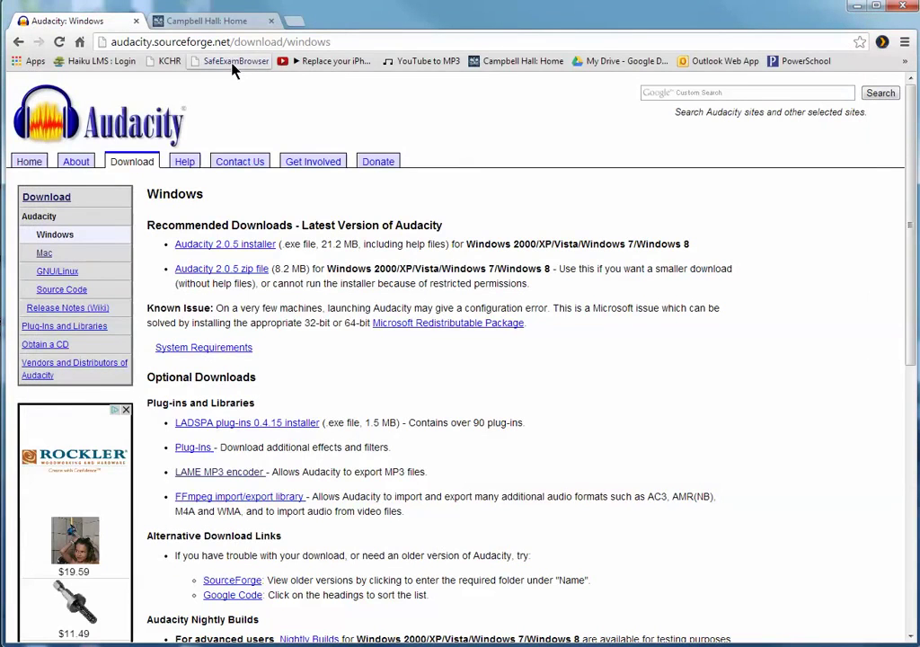
left_click(356, 41)
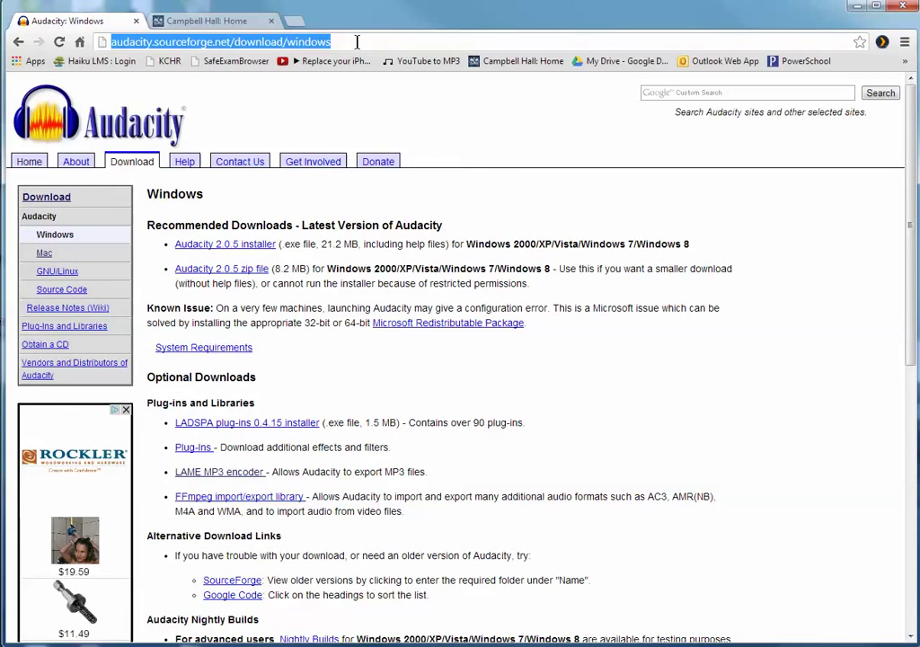
scroll(494, 170, "down", 3)
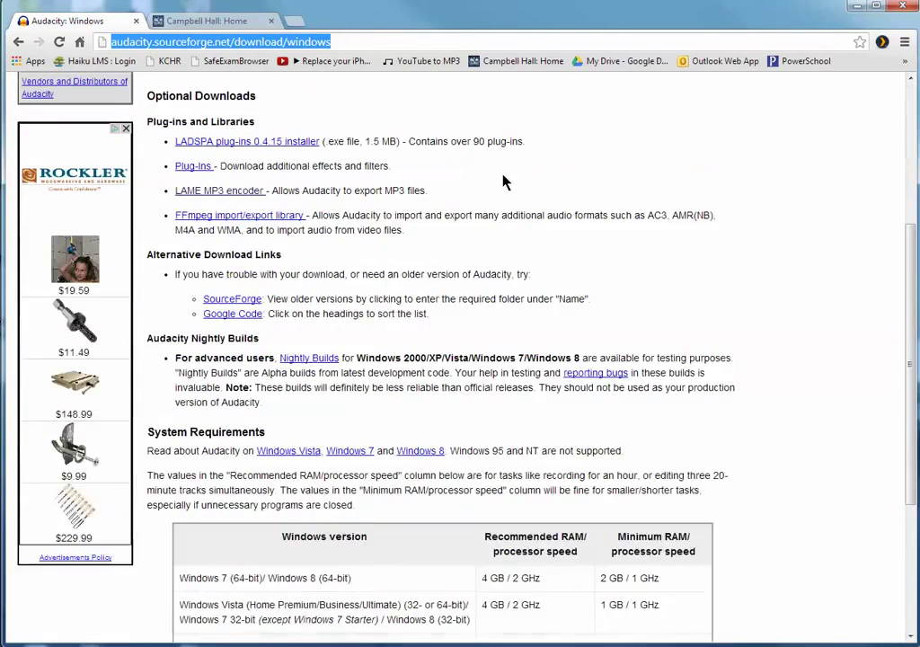
scroll(504, 182, "down", 3)
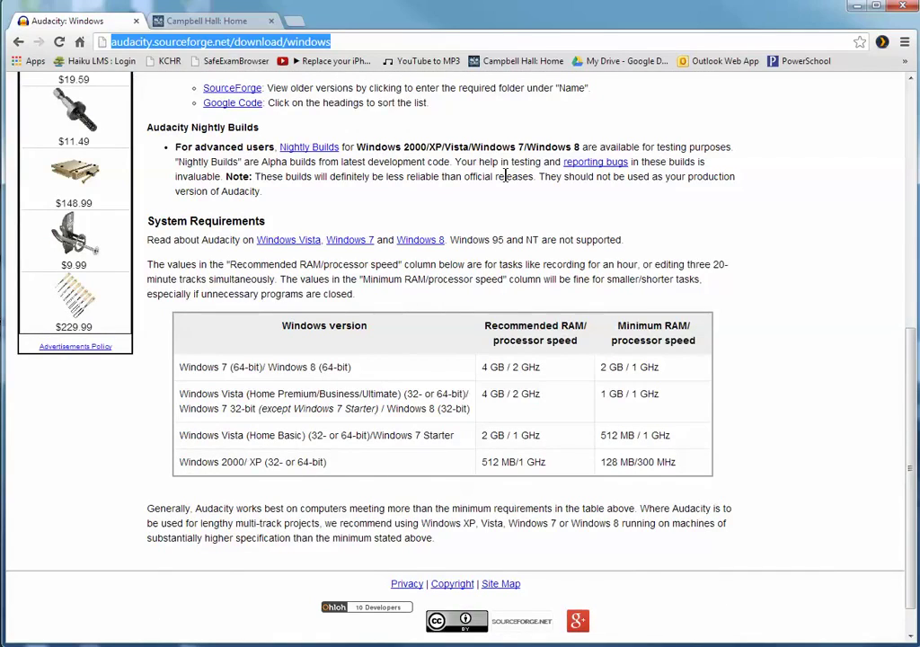
scroll(506, 176, "up", 3)
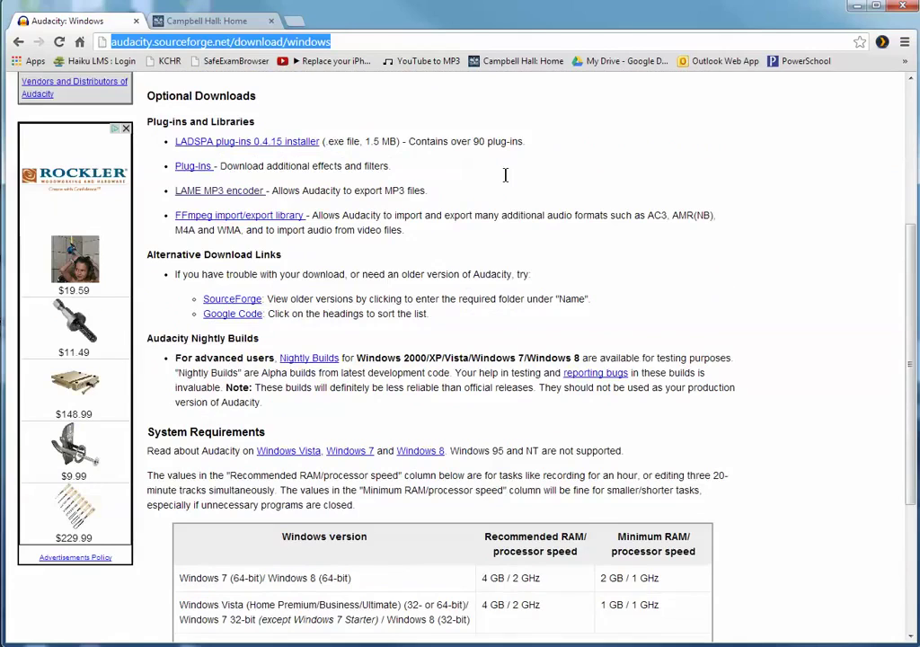
scroll(506, 175, "up", 1)
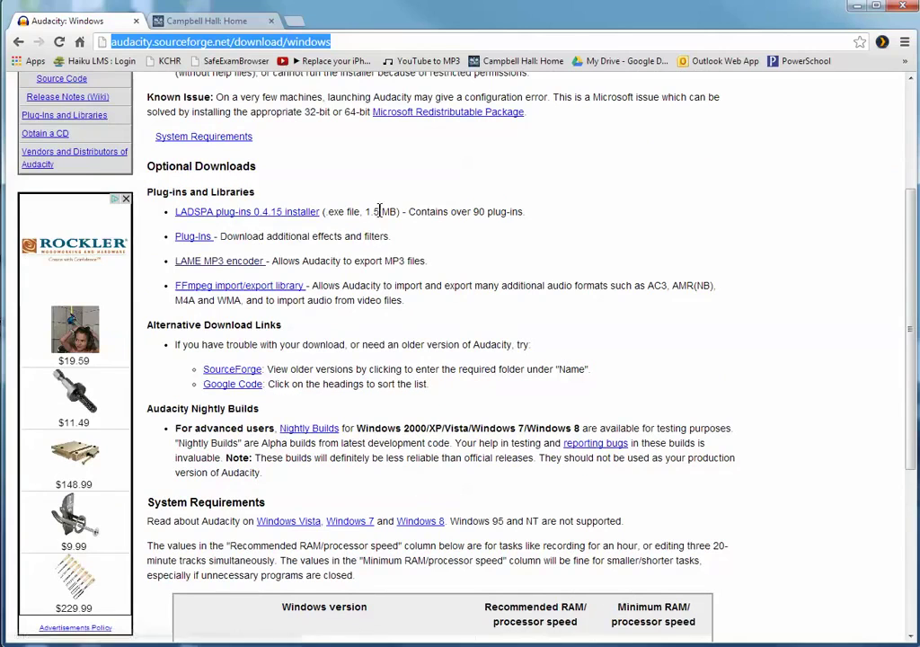
scroll(209, 195, "up", 3)
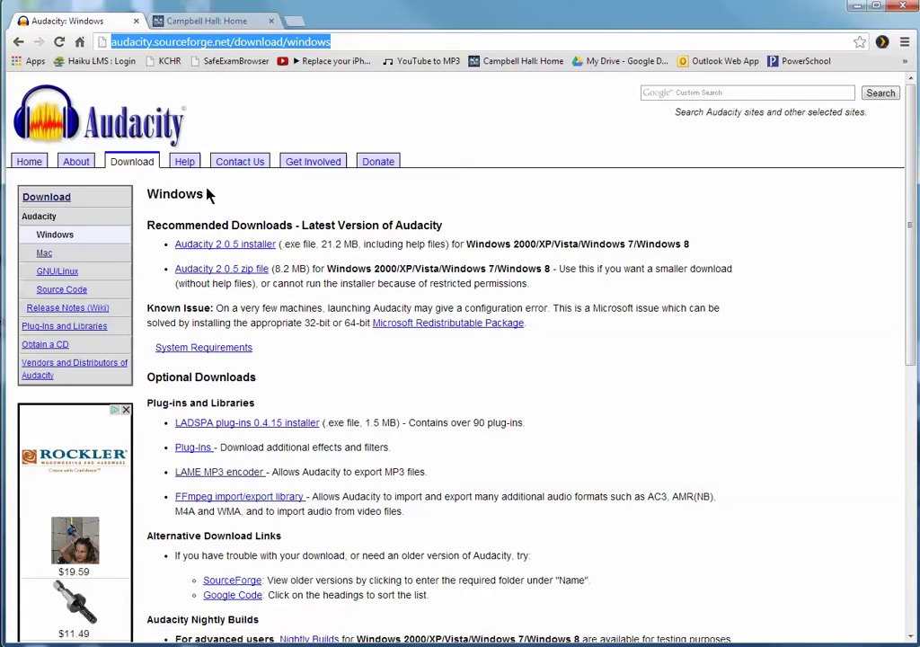
scroll(404, 331, "down", 2)
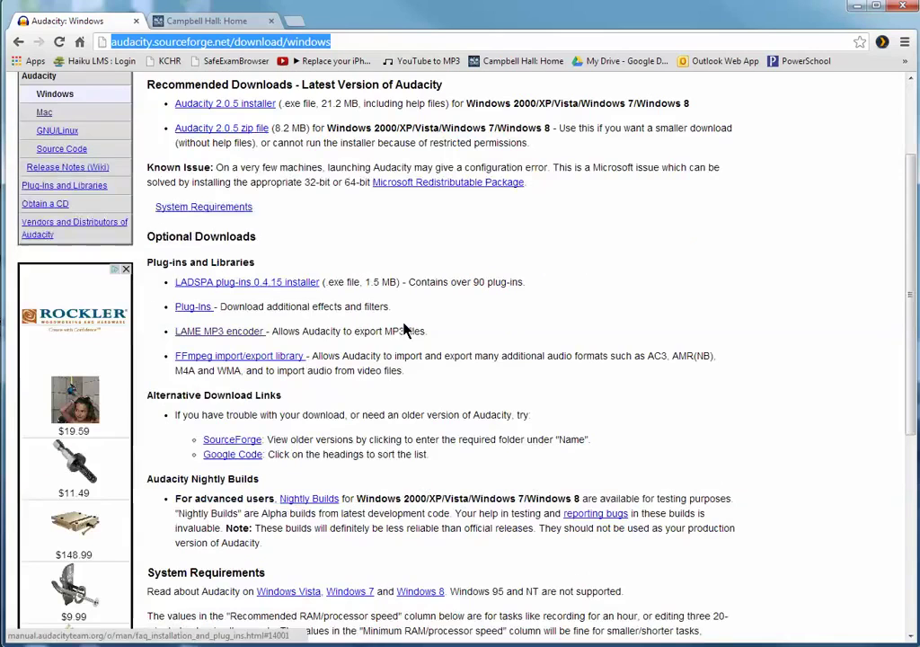
scroll(405, 331, "down", 1)
left_click(242, 261)
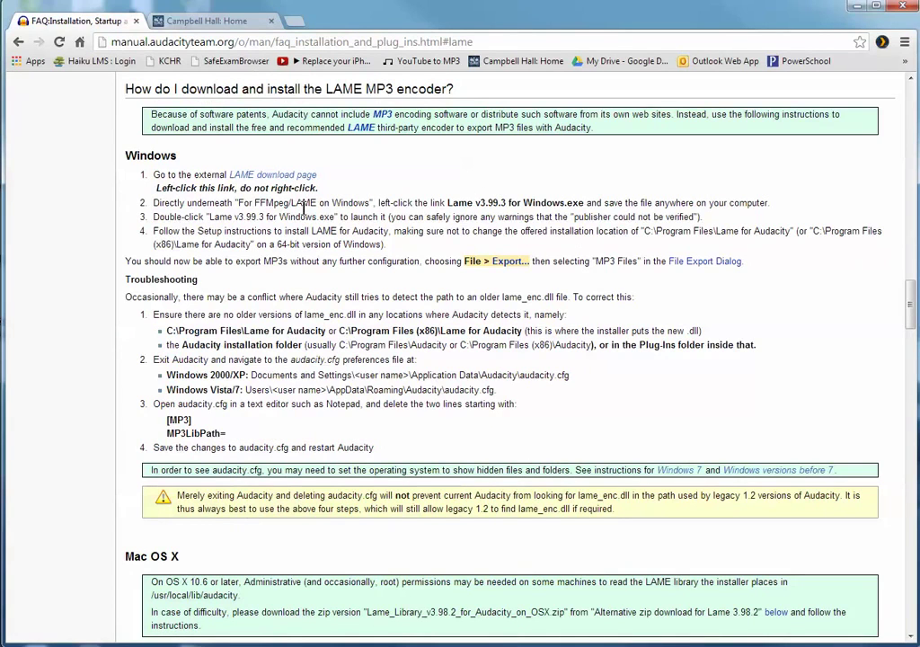
Step: Go to the external LAME download site and find the Windows binaries
left_click(264, 176)
scroll(431, 232, "down", 3)
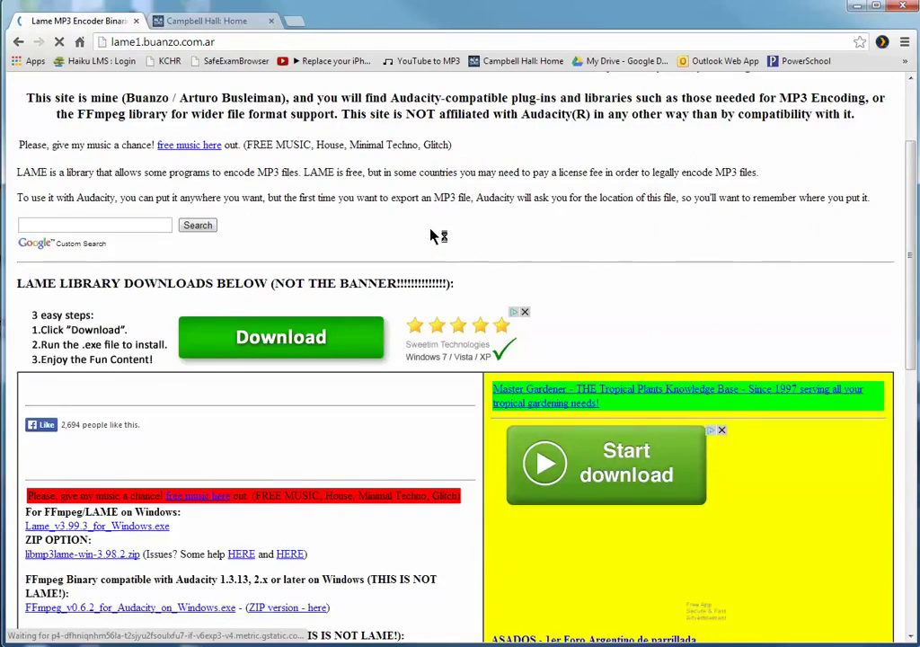
scroll(432, 233, "down", 2)
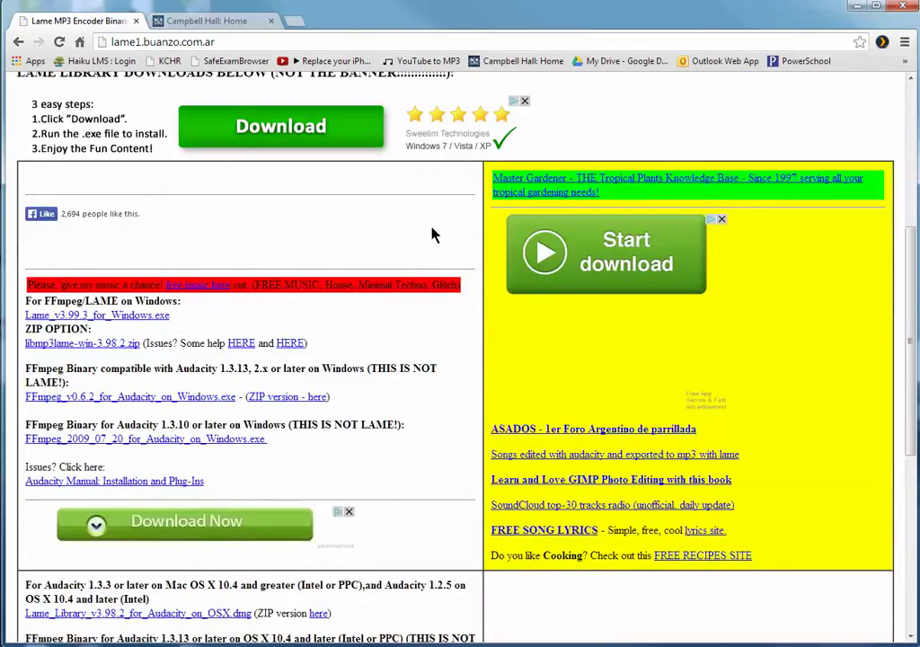
scroll(432, 234, "up", 3)
scroll(431, 234, "down", 4)
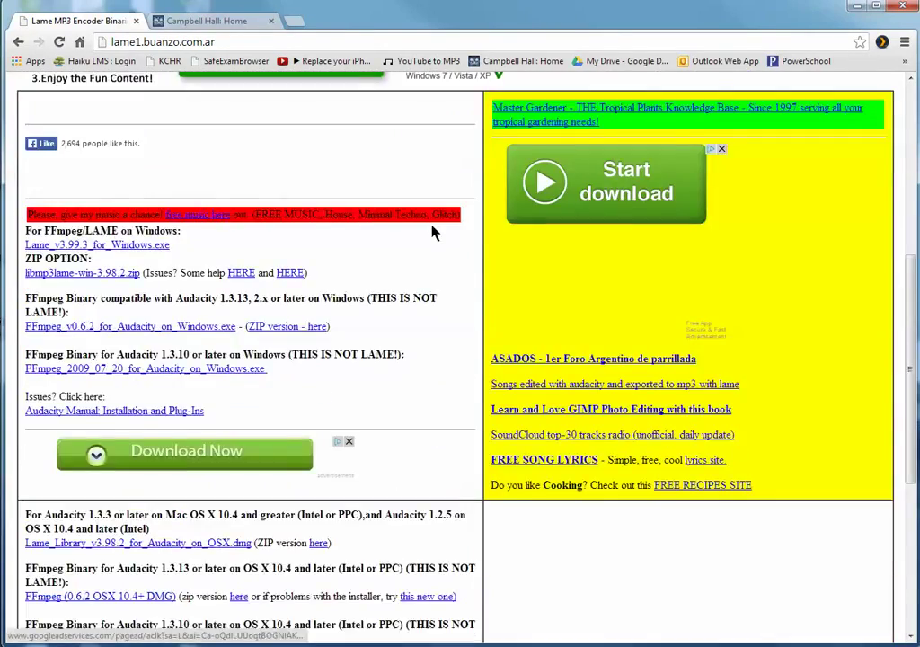
scroll(432, 232, "down", 1)
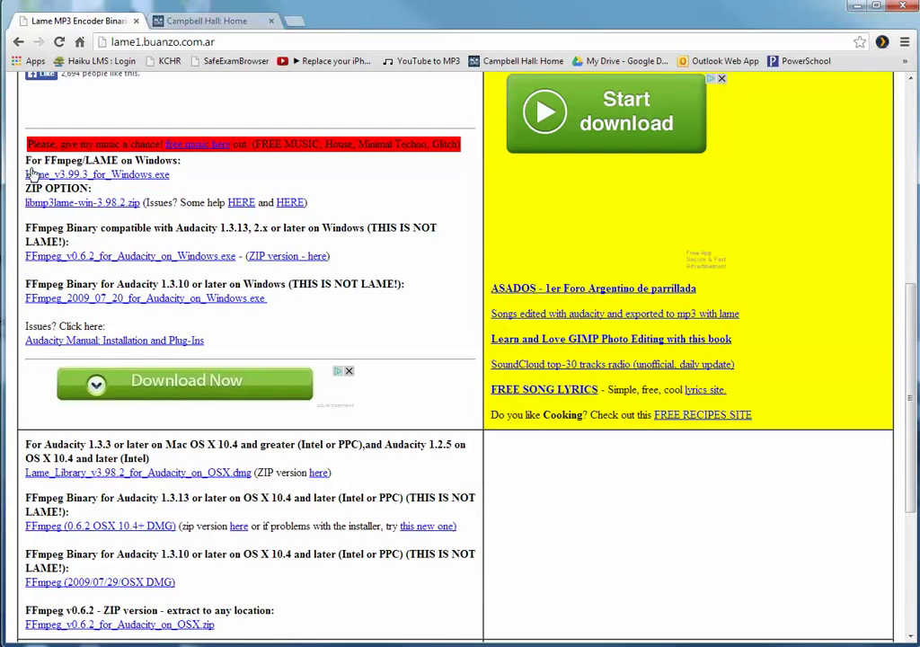
Step: Download Lame_v3.99.3_for_Windows.exe and run it past the security warning
left_click(95, 174)
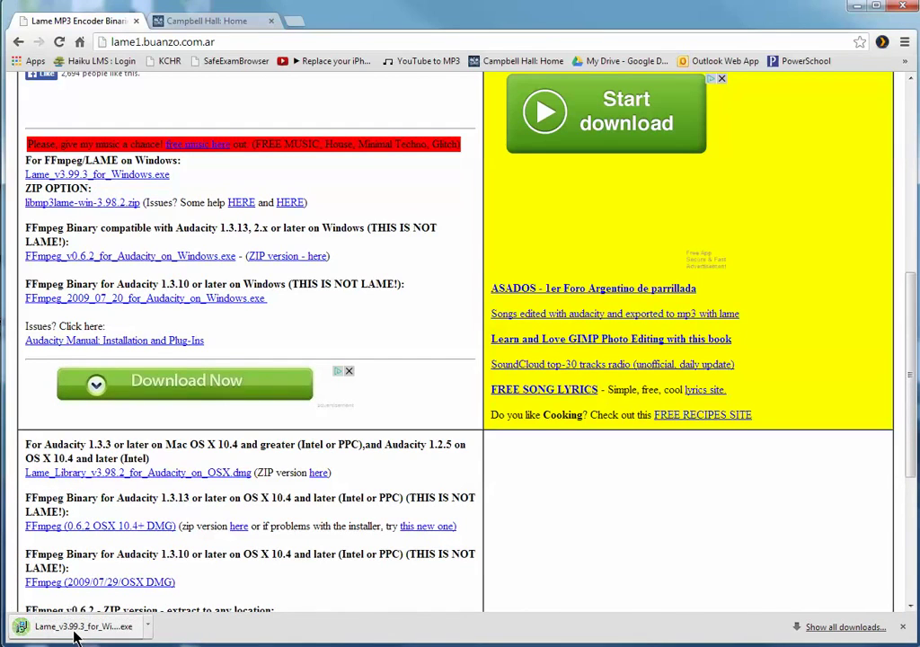
left_click(75, 632)
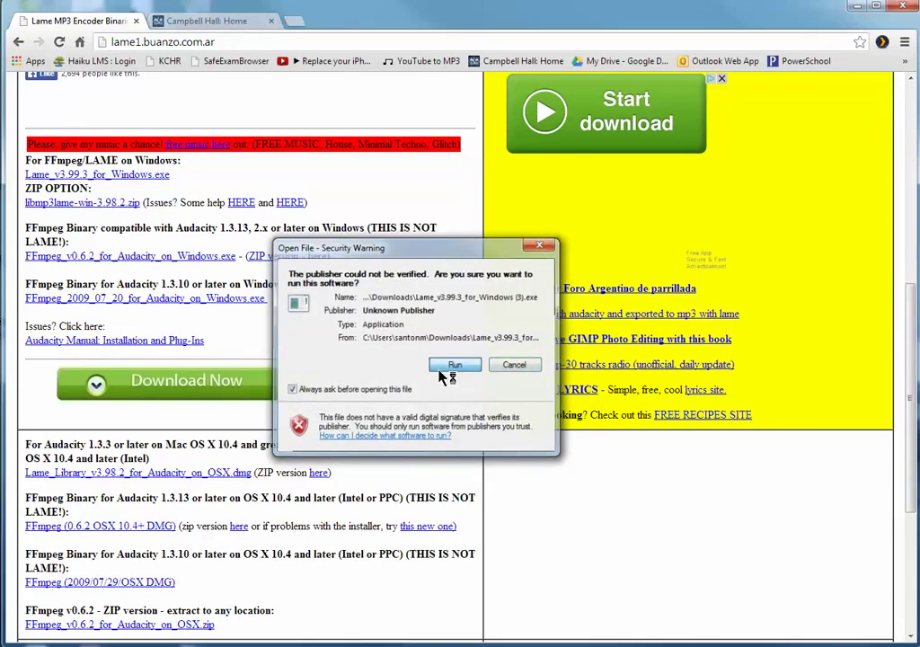
left_click(454, 366)
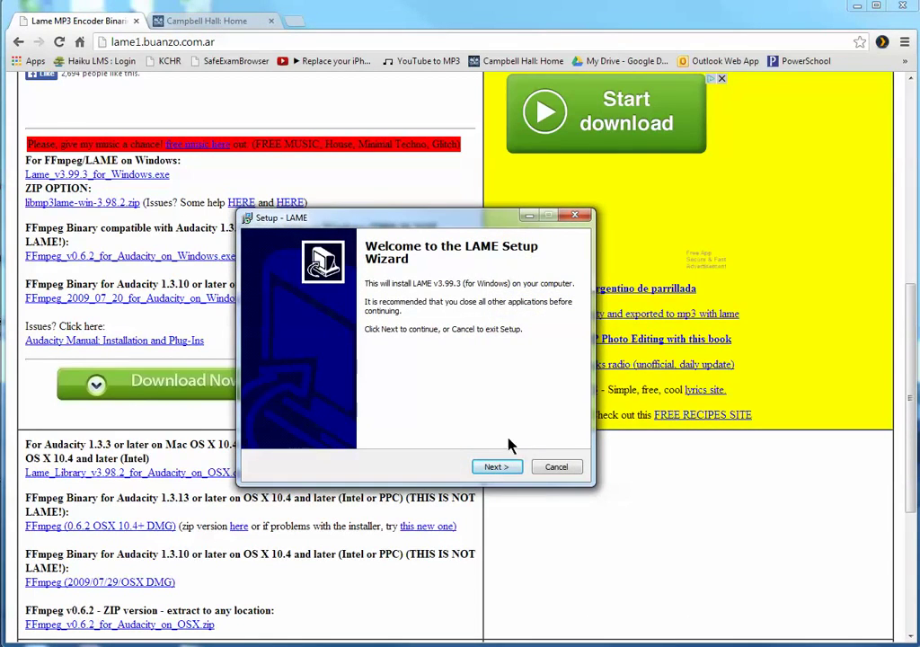
Step: Run LAME Setup with C:\Program Files (x86)\Audacity as the install folder, through to Finish
left_click(500, 468)
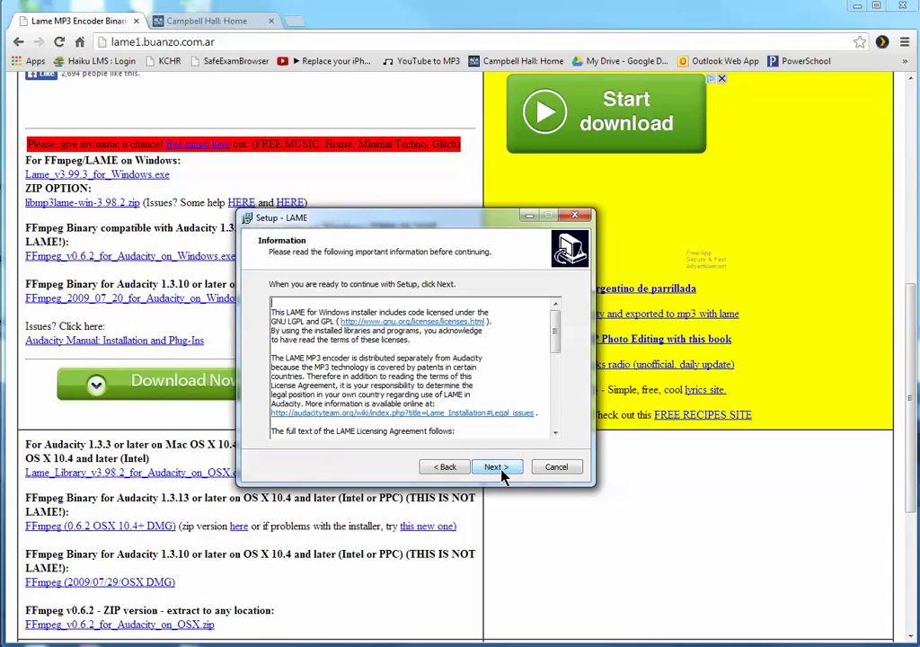
left_click(498, 468)
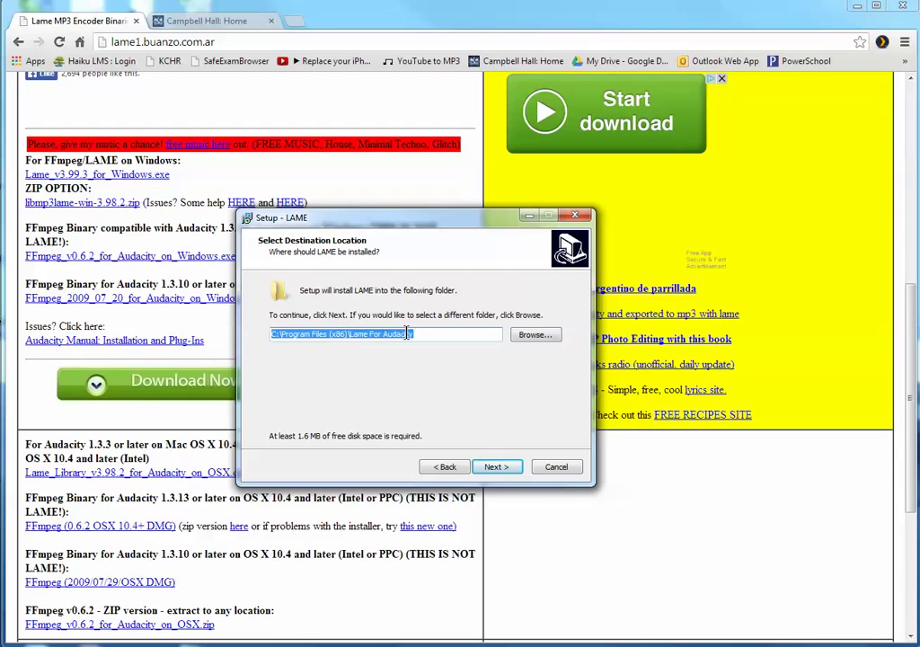
left_click(533, 338)
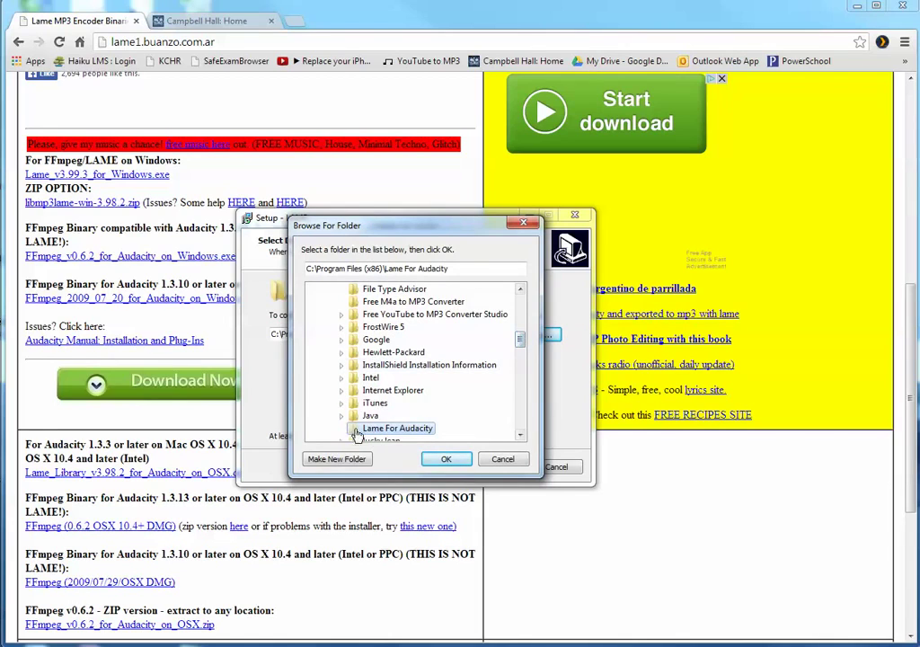
left_click_drag(521, 345, 526, 322)
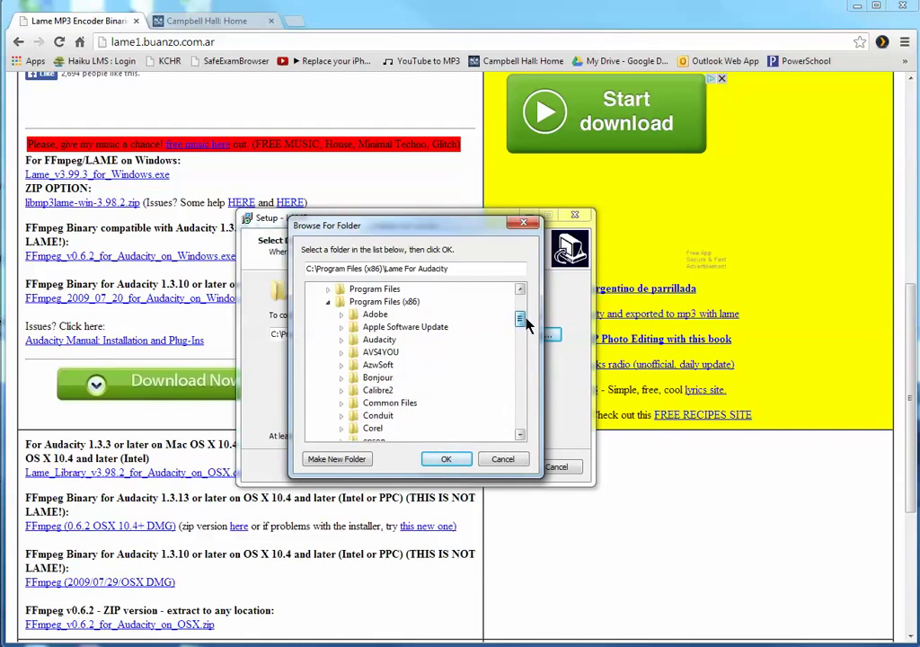
left_click(414, 341)
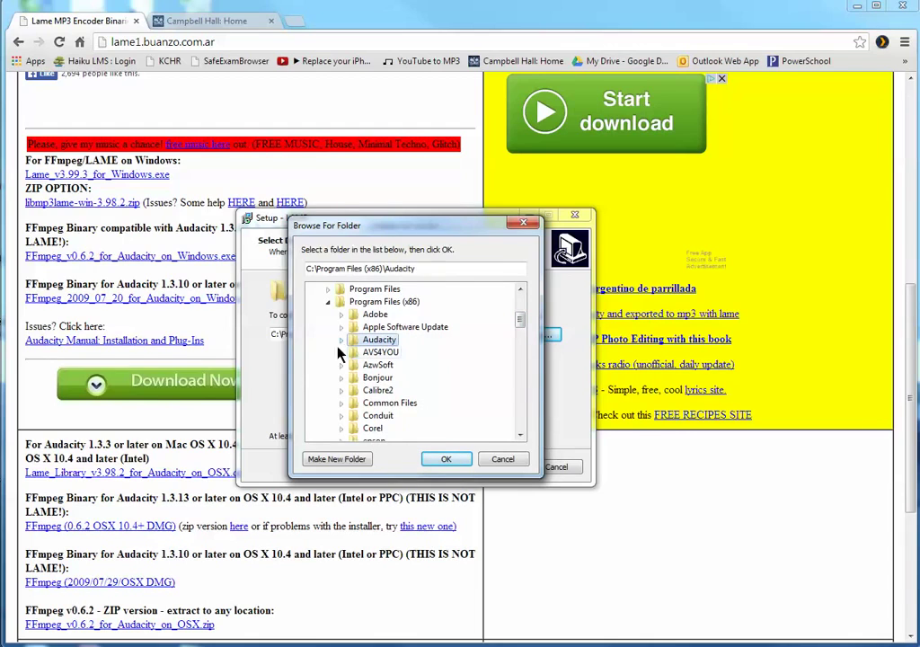
left_click(341, 341)
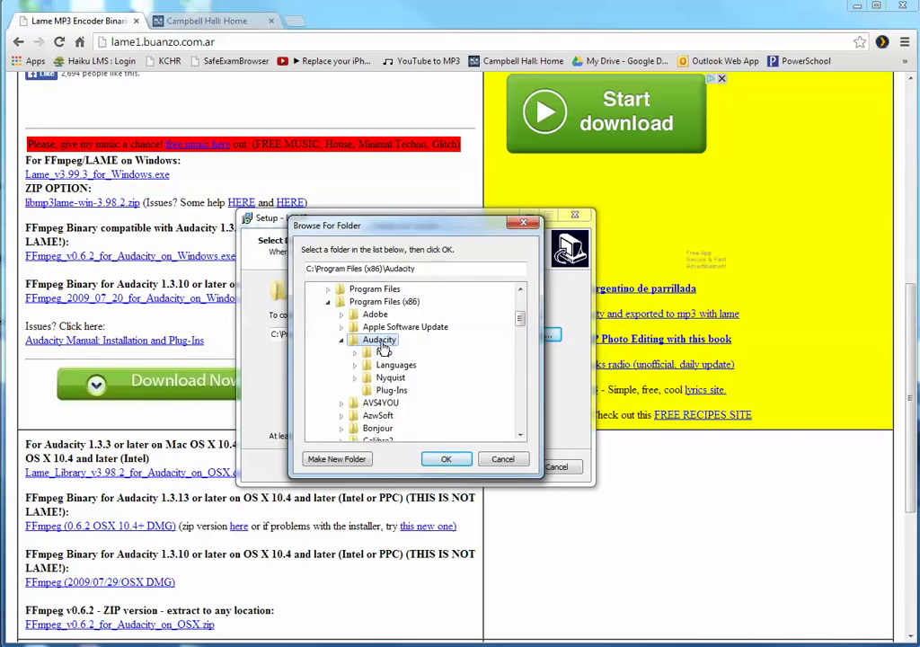
left_click(449, 461)
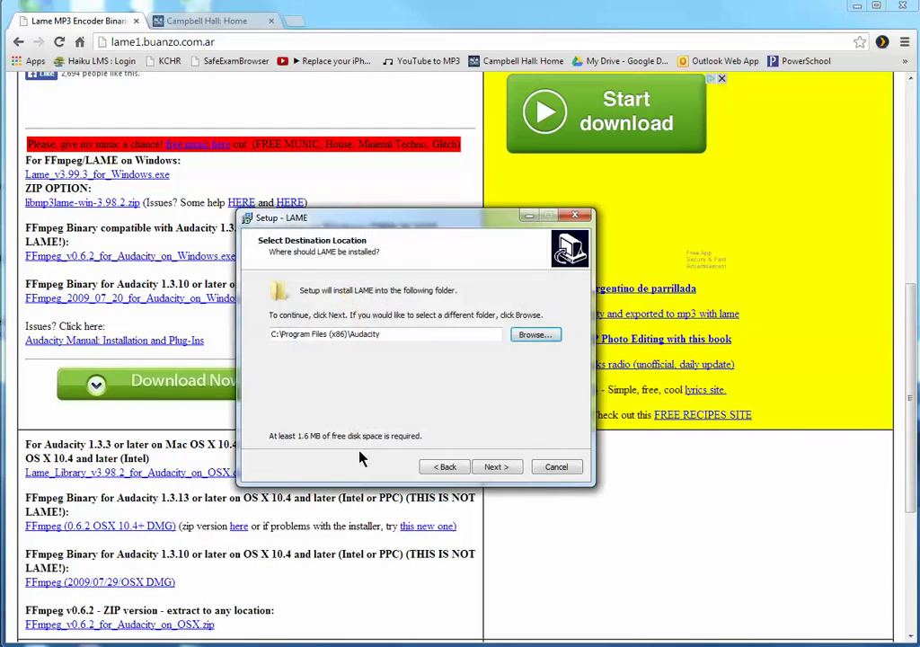
left_click(498, 467)
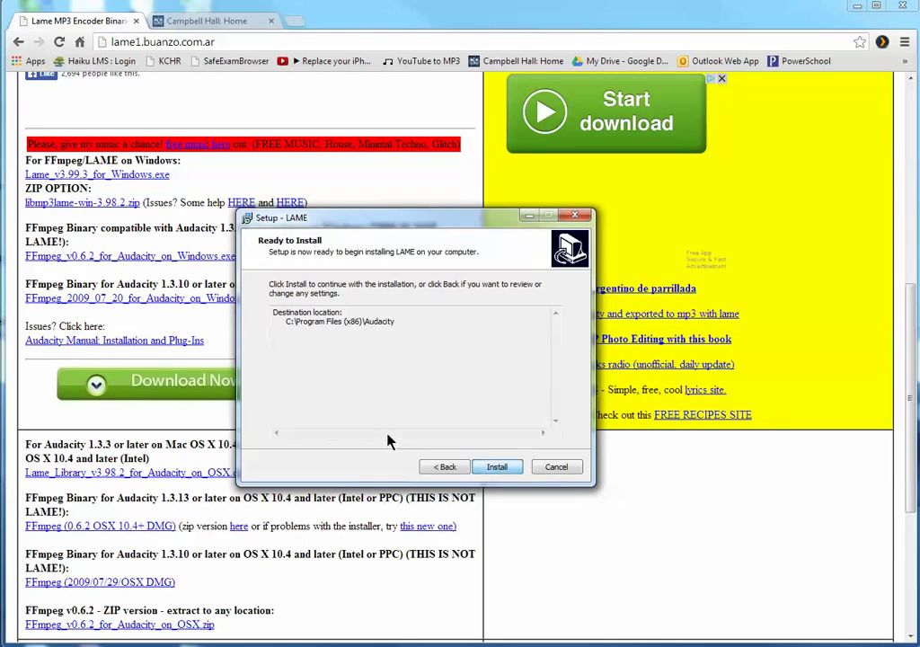
left_click(502, 468)
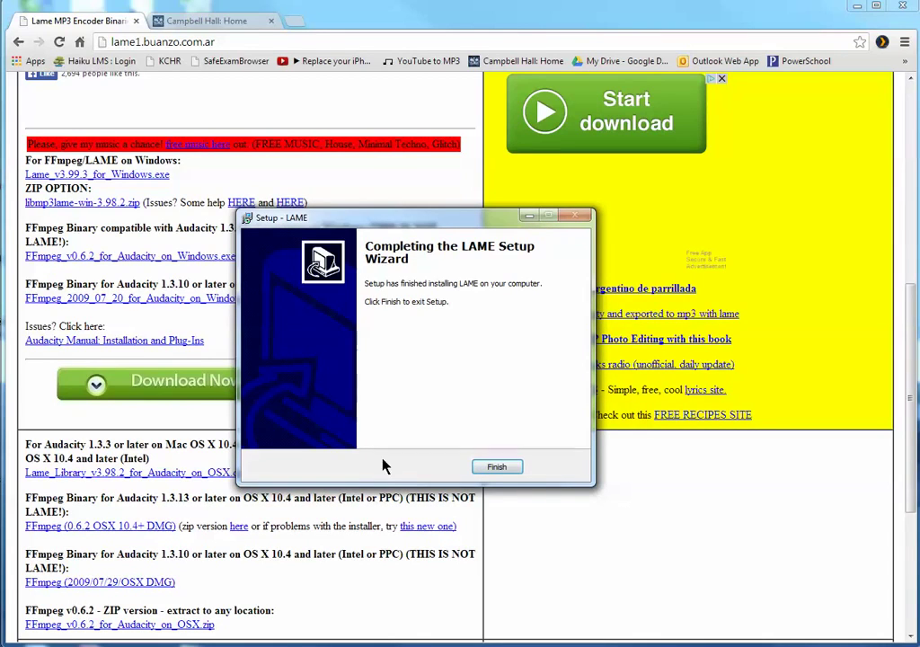
left_click(497, 468)
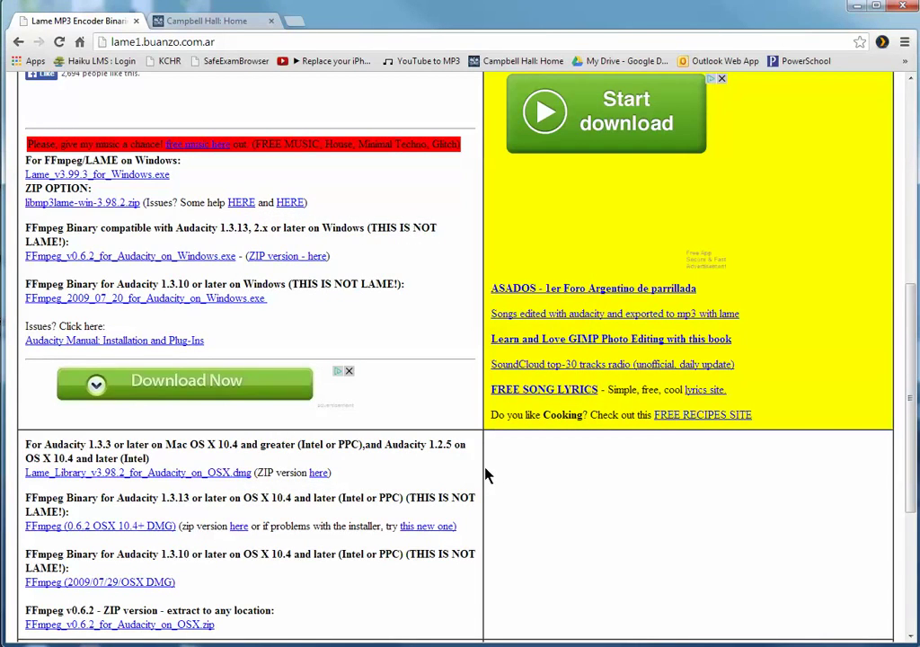
Step: Reopen Audacity from the desktop icon and record about four seconds of stereo test audio
left_click(858, 7)
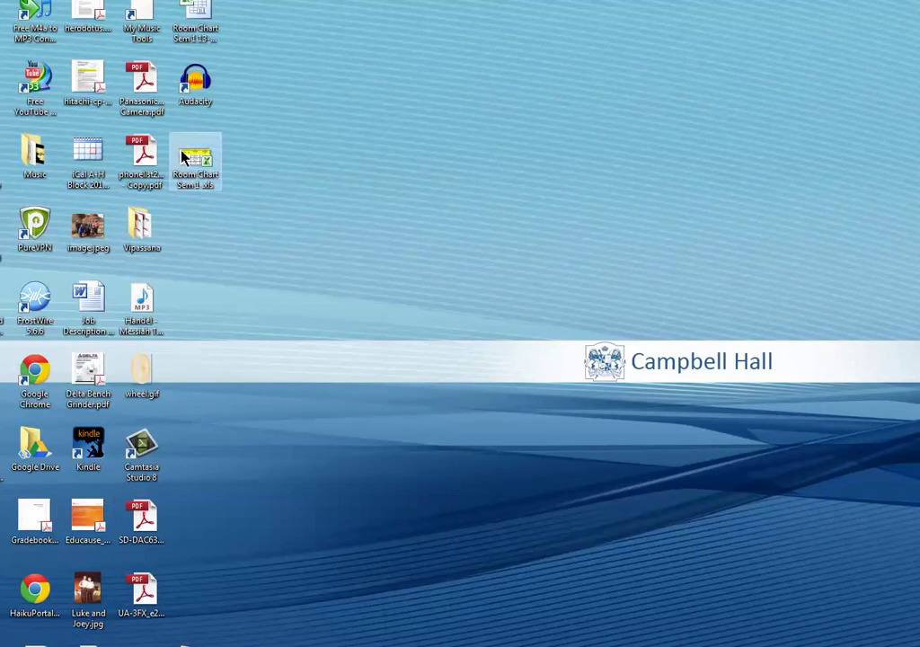
double_click(214, 95)
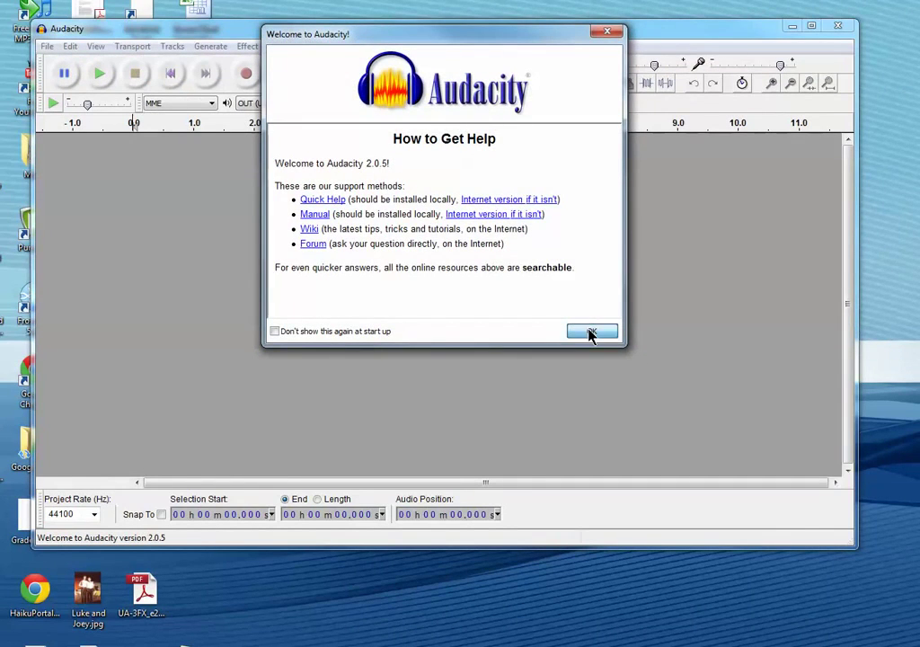
left_click(591, 332)
left_click_drag(478, 548, 464, 585)
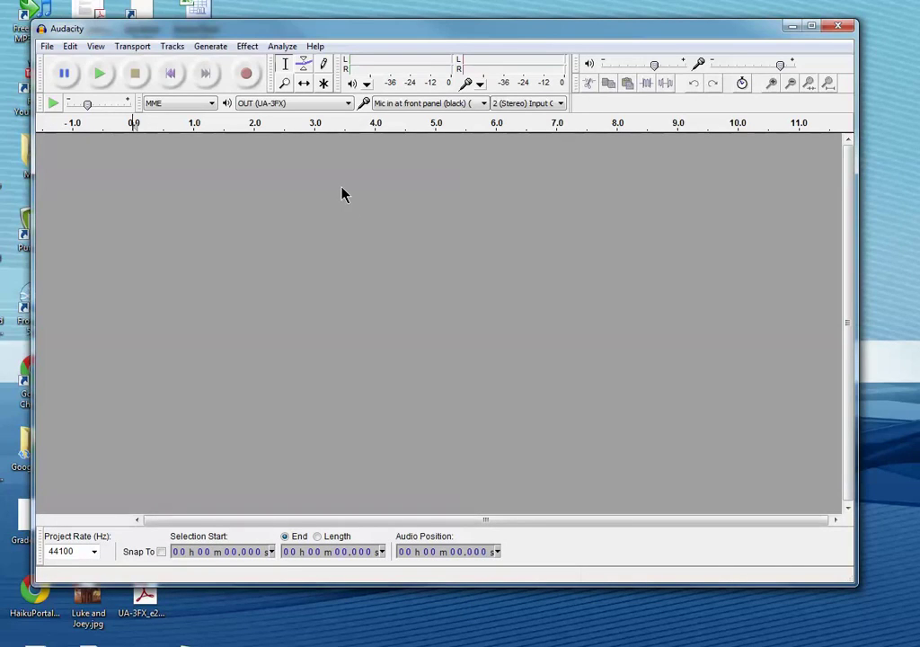
left_click(249, 79)
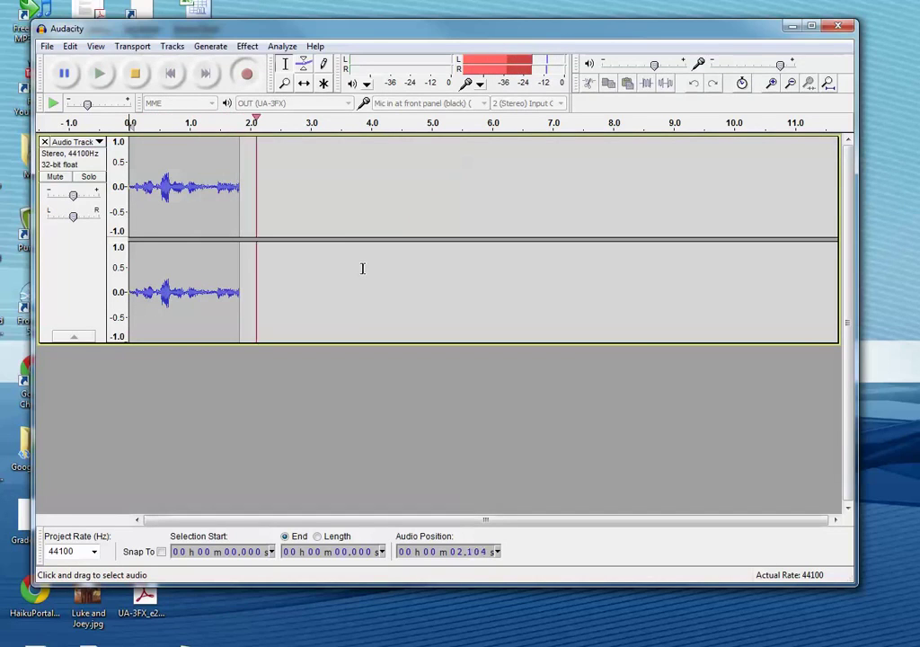
left_click(135, 76)
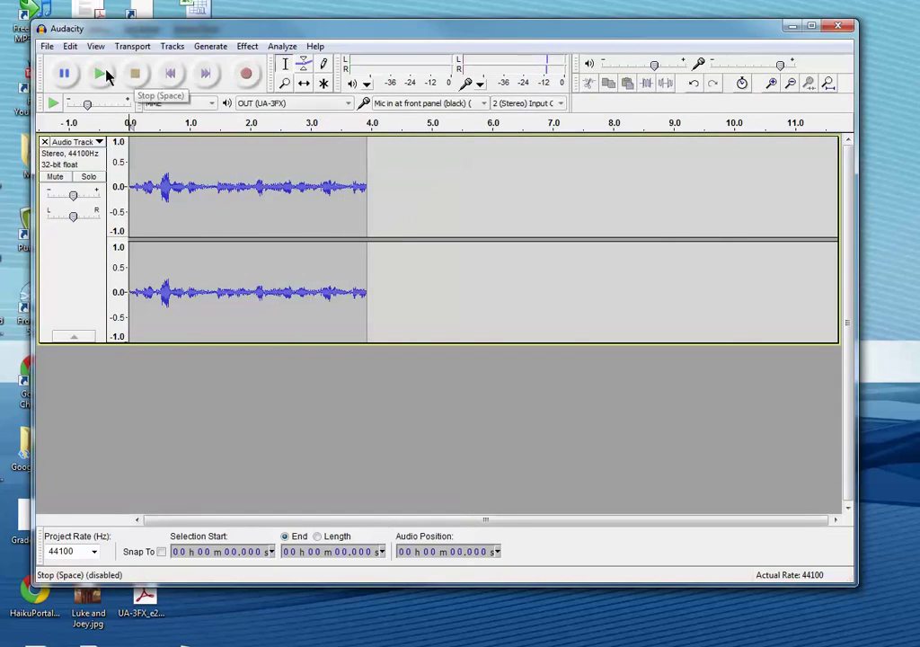
Step: Start an export with MP3 Files as the format and test12 as the file name
left_click(48, 47)
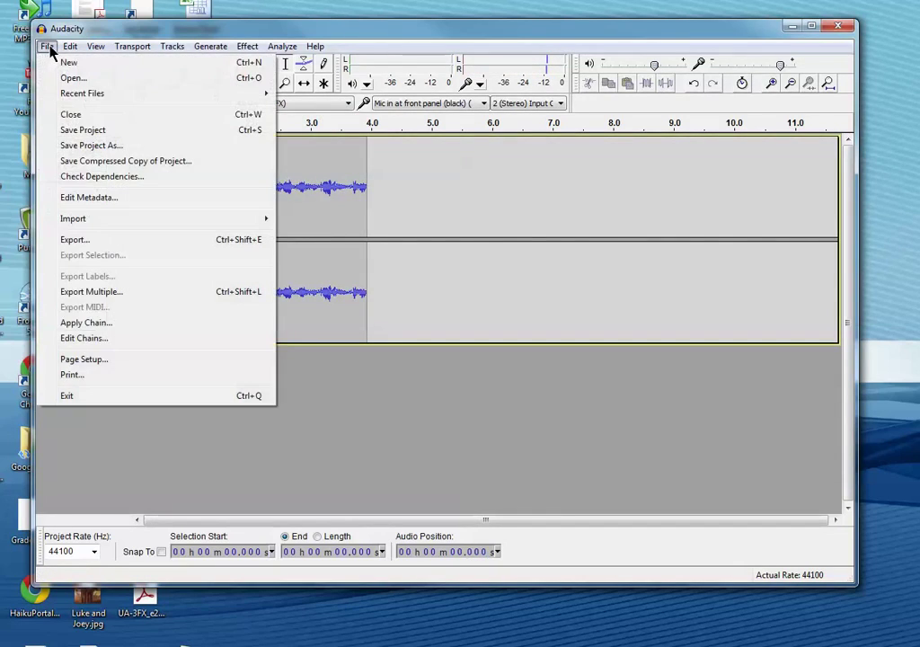
left_click(68, 239)
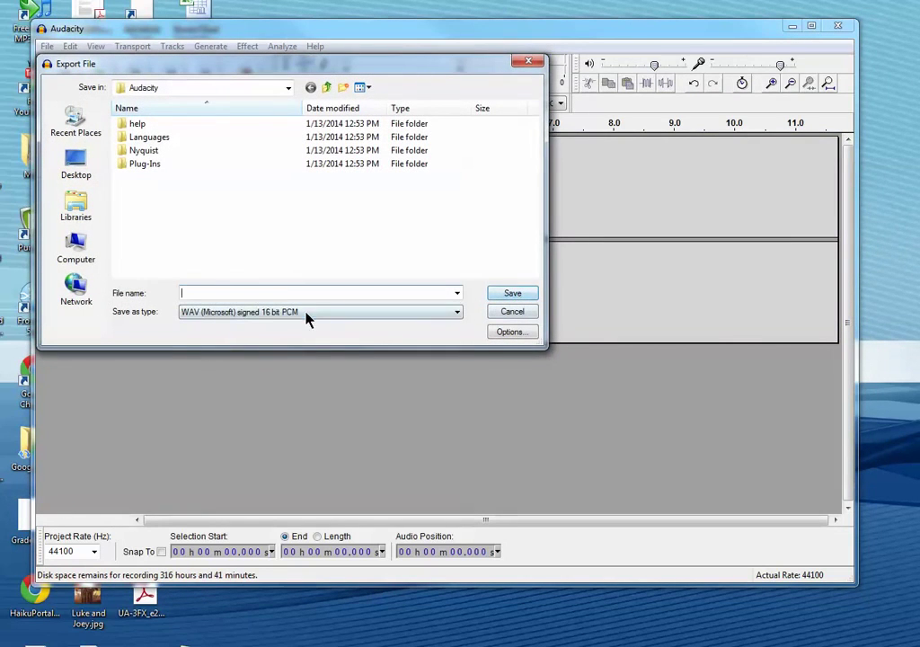
left_click(314, 314)
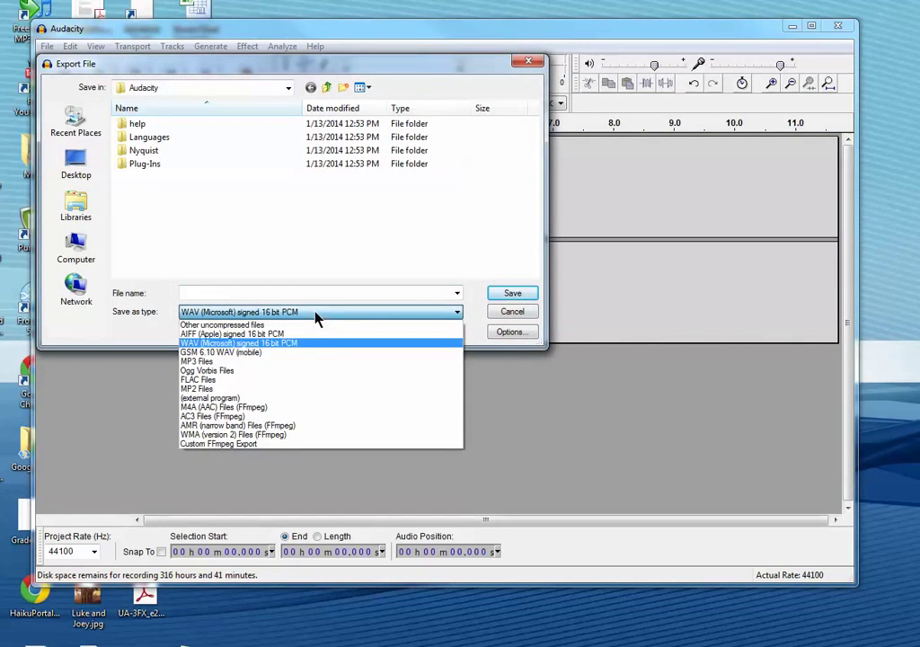
left_click(222, 362)
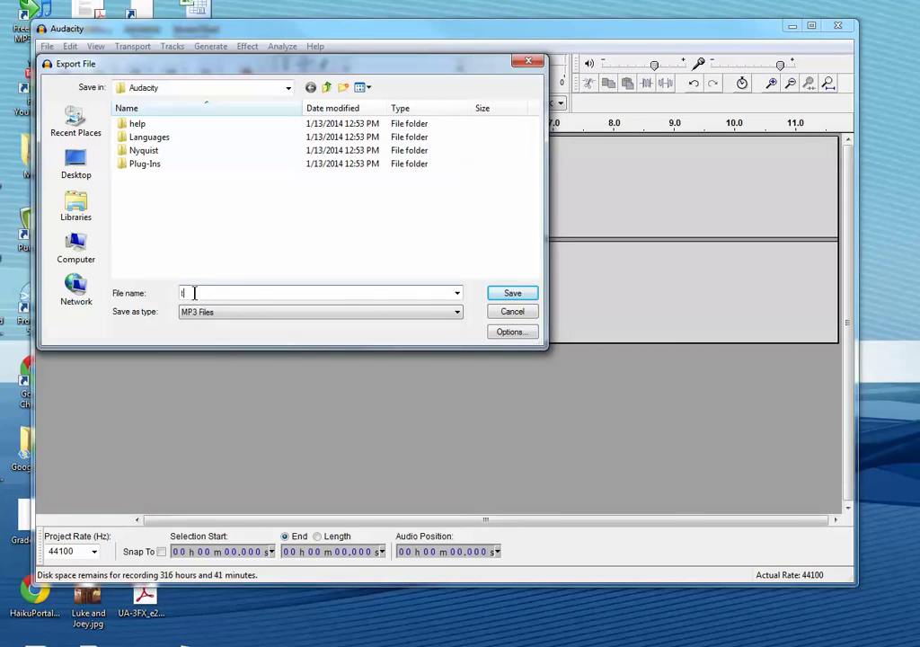
type("est12")
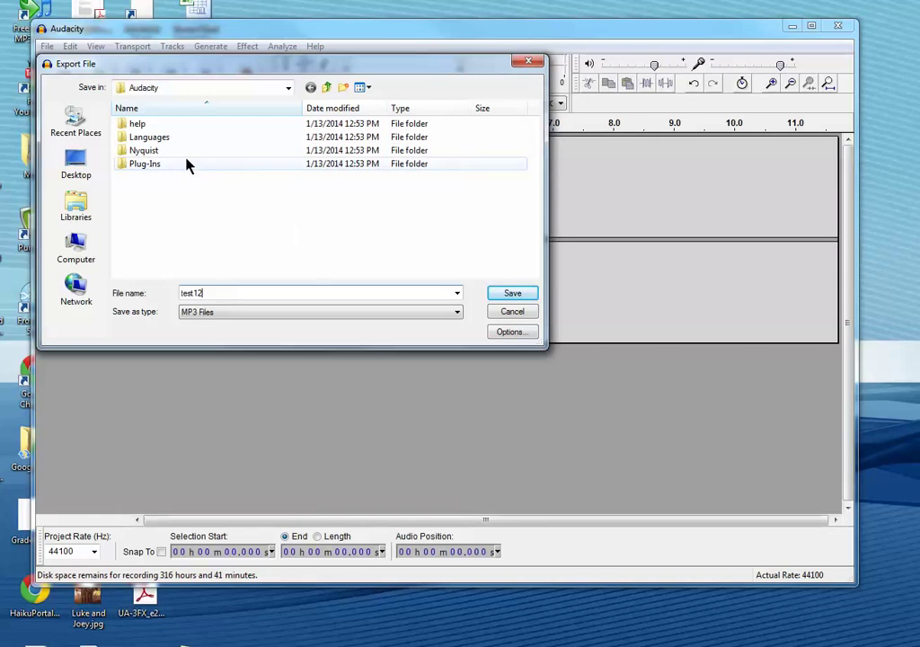
Step: Save test12 into Desktop > Audacity Files, leaving the metadata blank
left_click(289, 88)
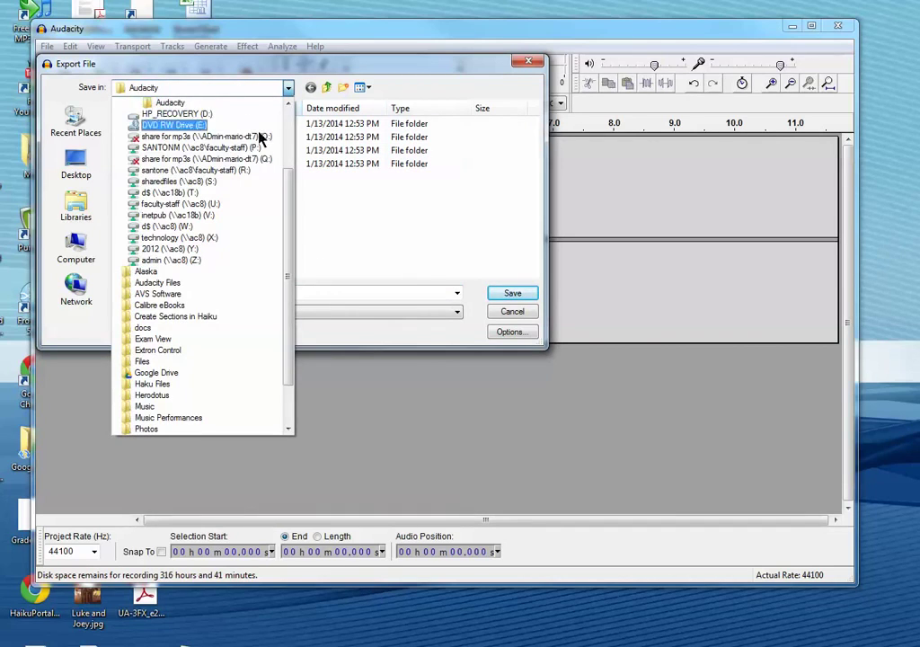
scroll(230, 156, "up", 3)
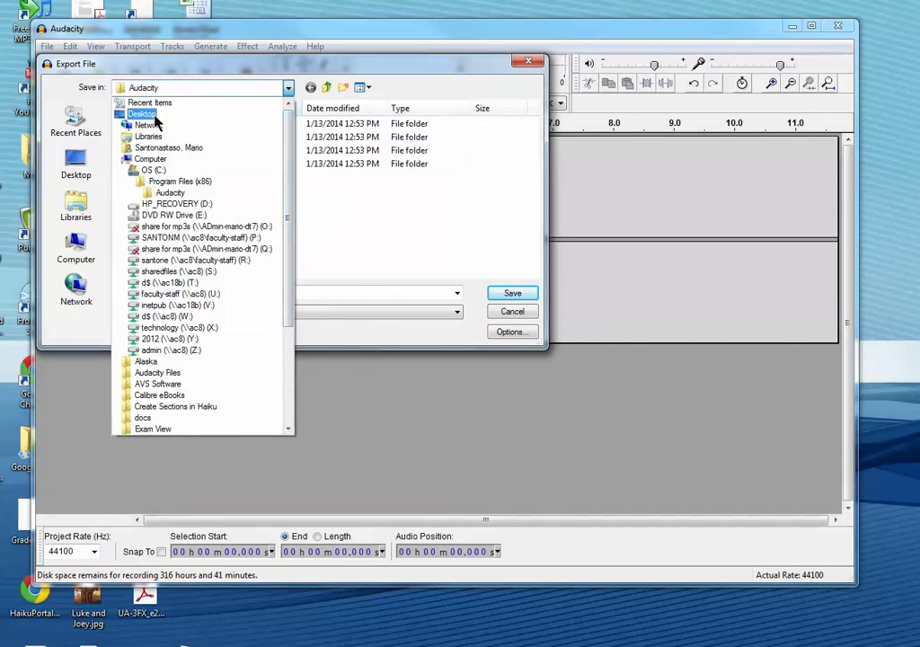
left_click(154, 117)
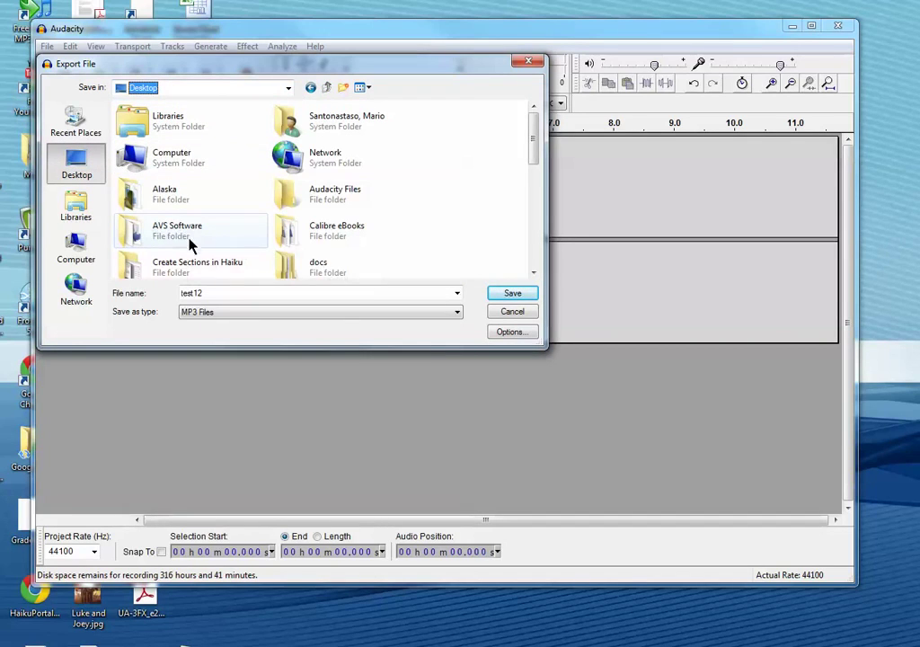
double_click(355, 202)
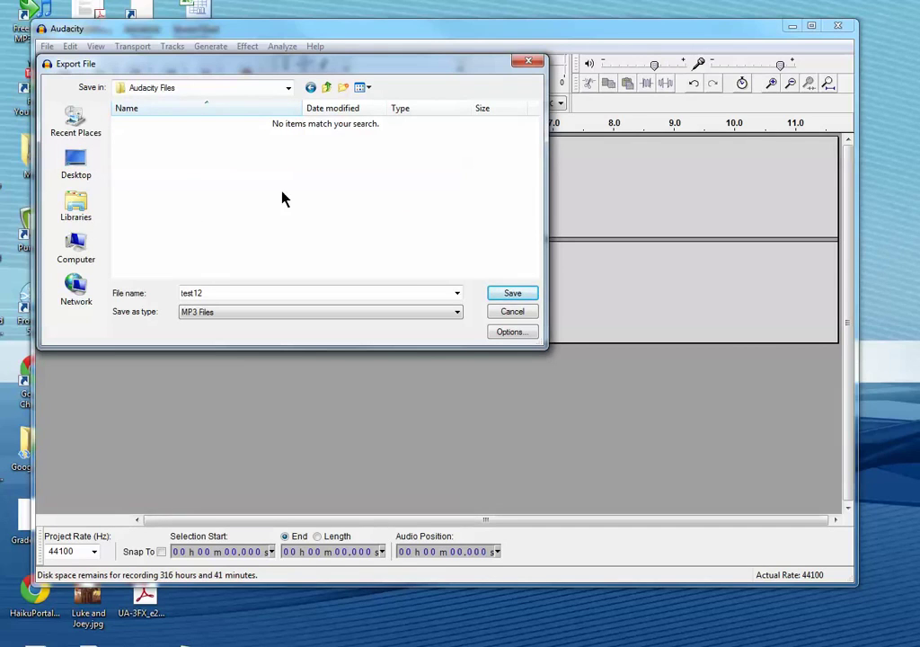
left_click(520, 296)
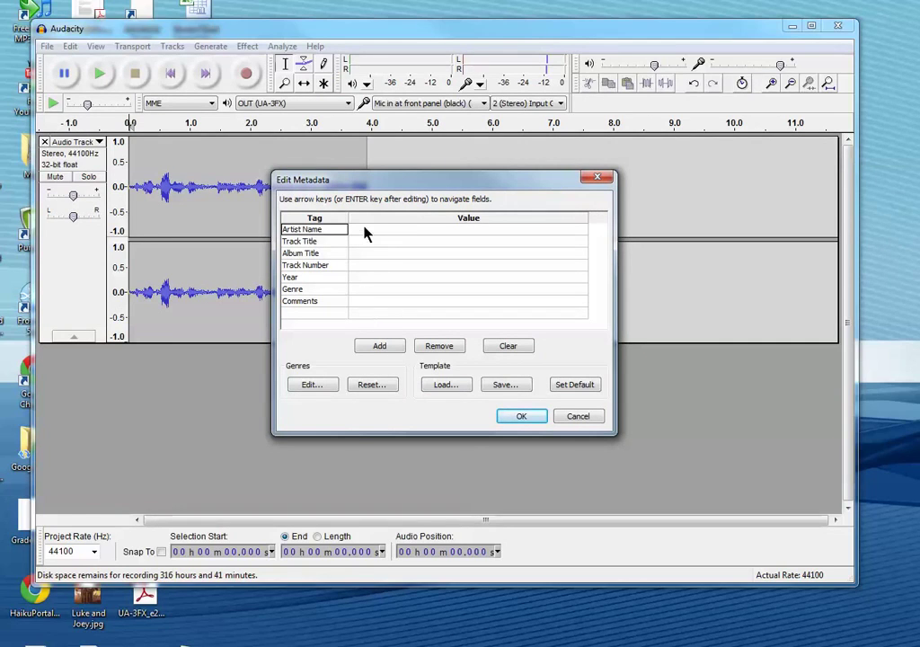
left_click(519, 418)
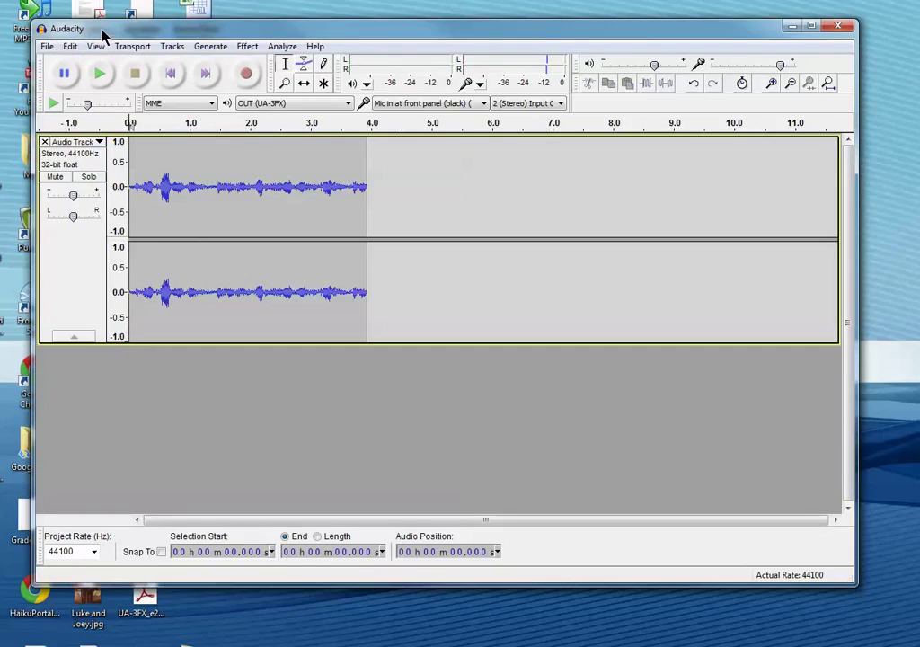
mouse_move(102, 34)
left_mouse_down()
mouse_move(119, 27)
mouse_move(113, 58)
mouse_move(176, 18)
mouse_move(220, 24)
mouse_move(116, 43)
left_mouse_up()
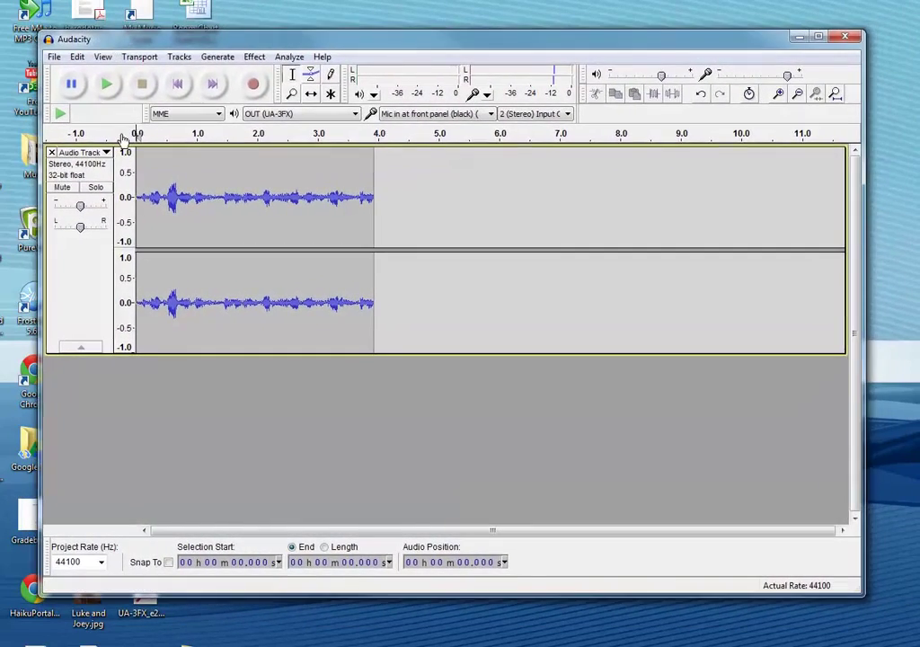
left_click(189, 644)
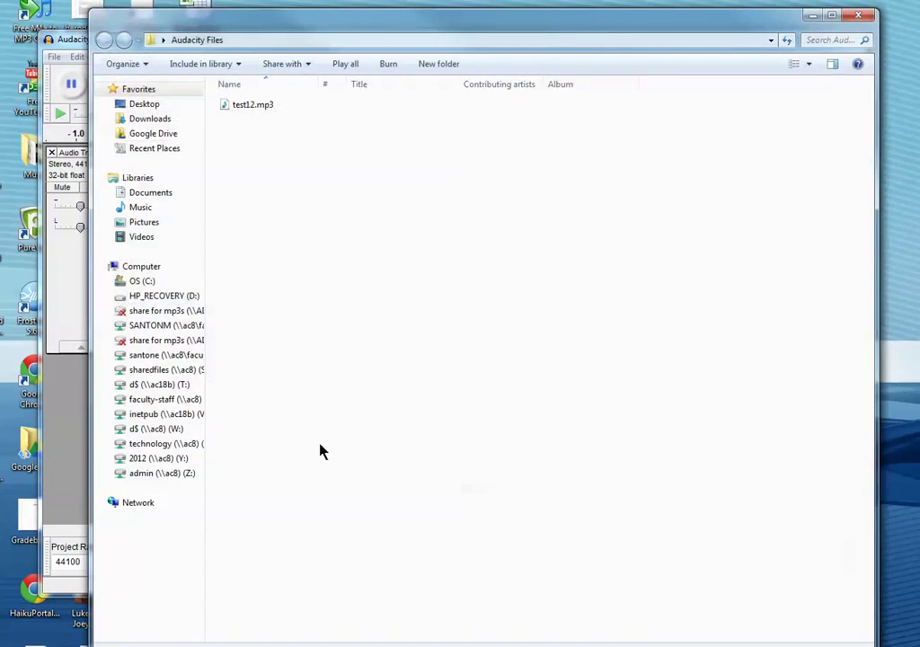
left_click(248, 109)
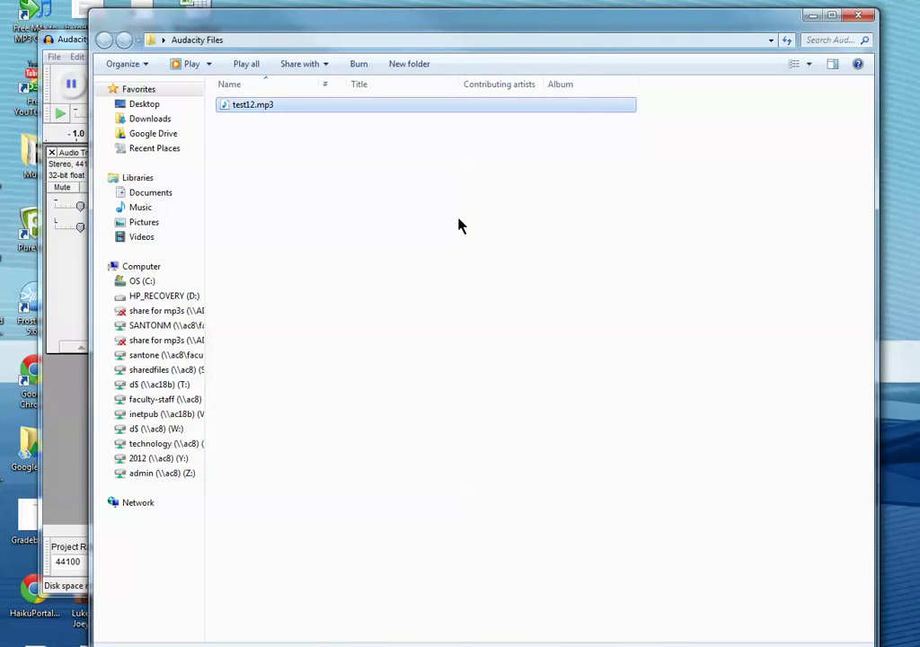
left_click(859, 18)
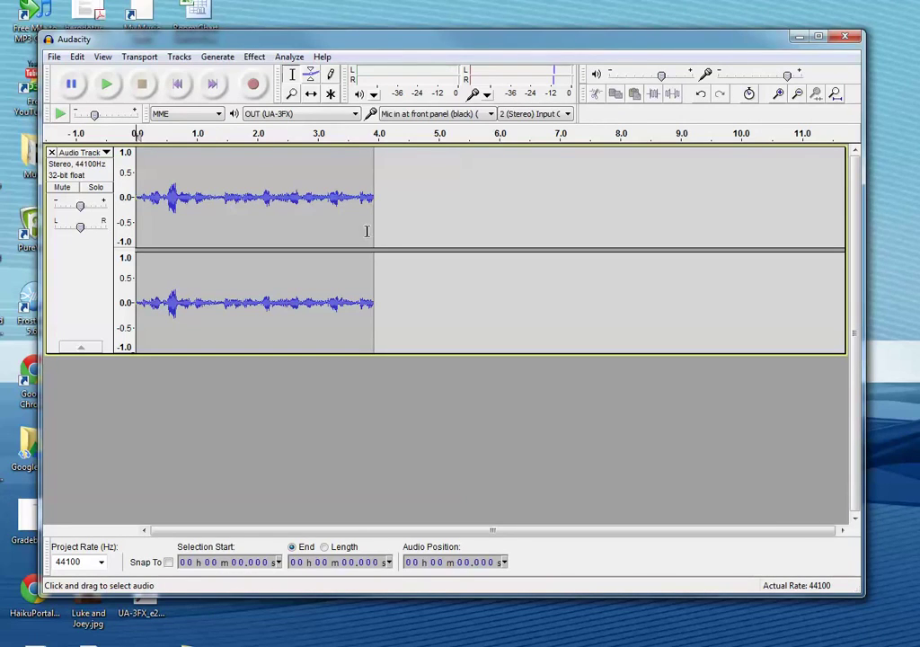
Step: Open Audacity's File menu to reach Exit
left_click(55, 57)
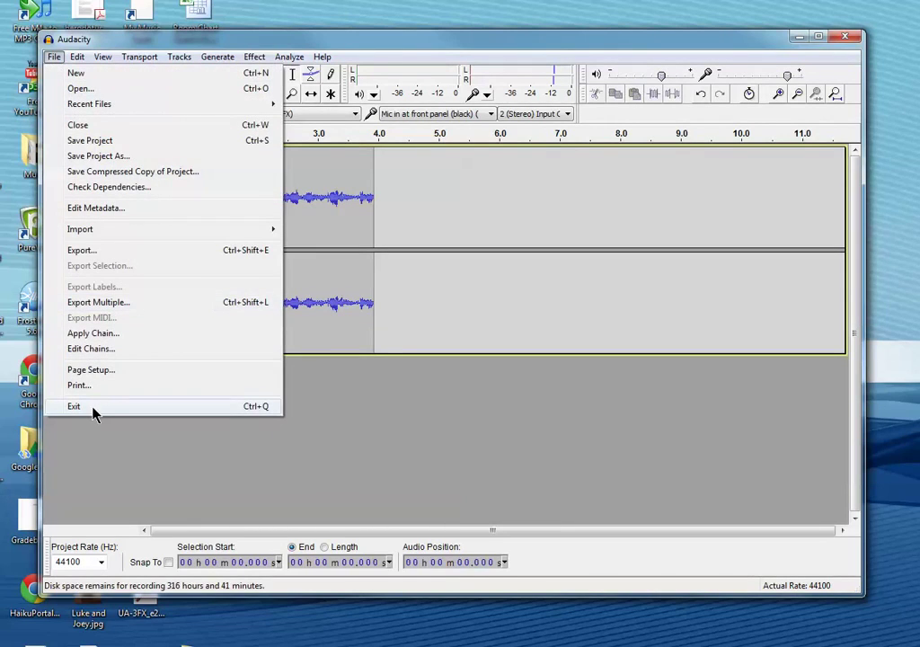